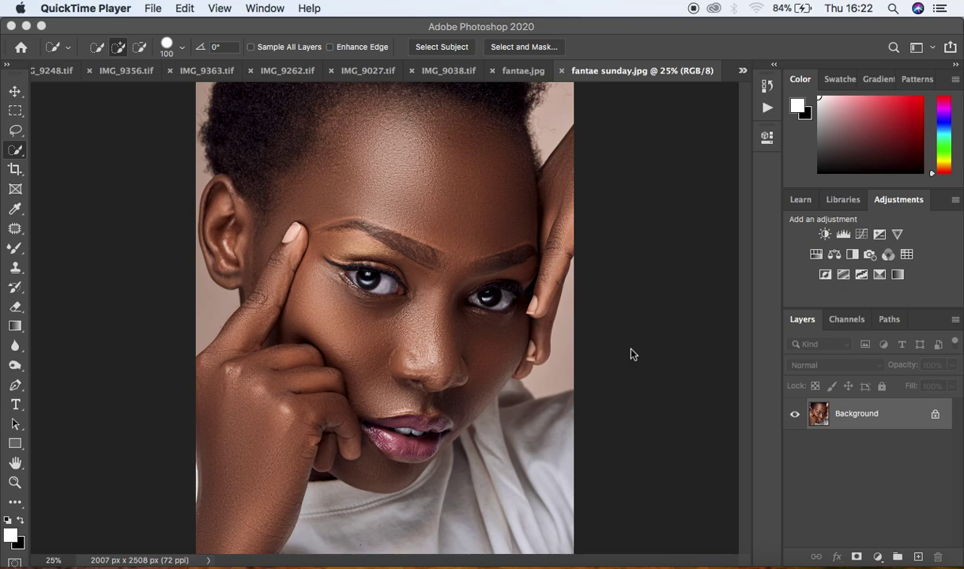
- Add a Black & White adjustment layer above the Background portrait layer, keeping its default color values
left_click(858, 422)
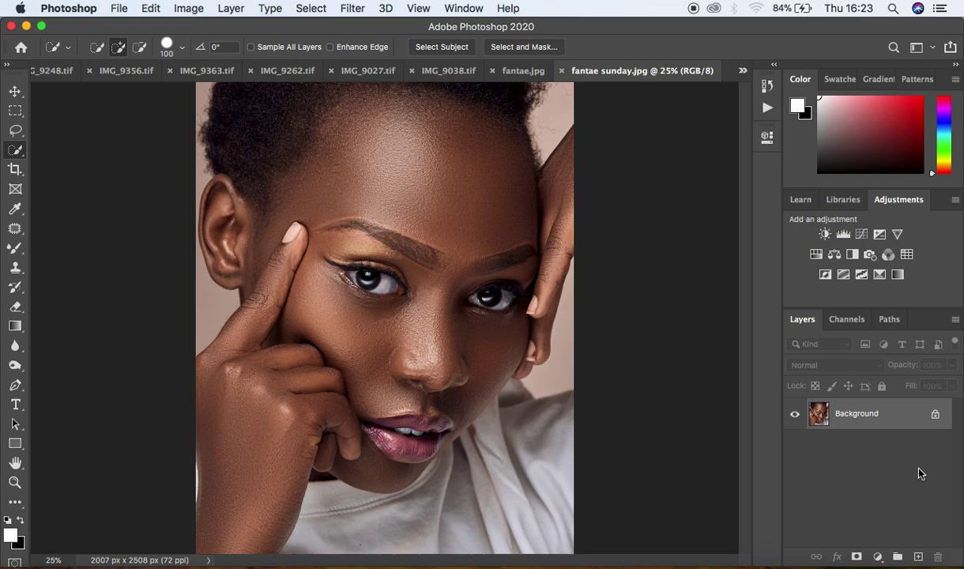
left_click(878, 557)
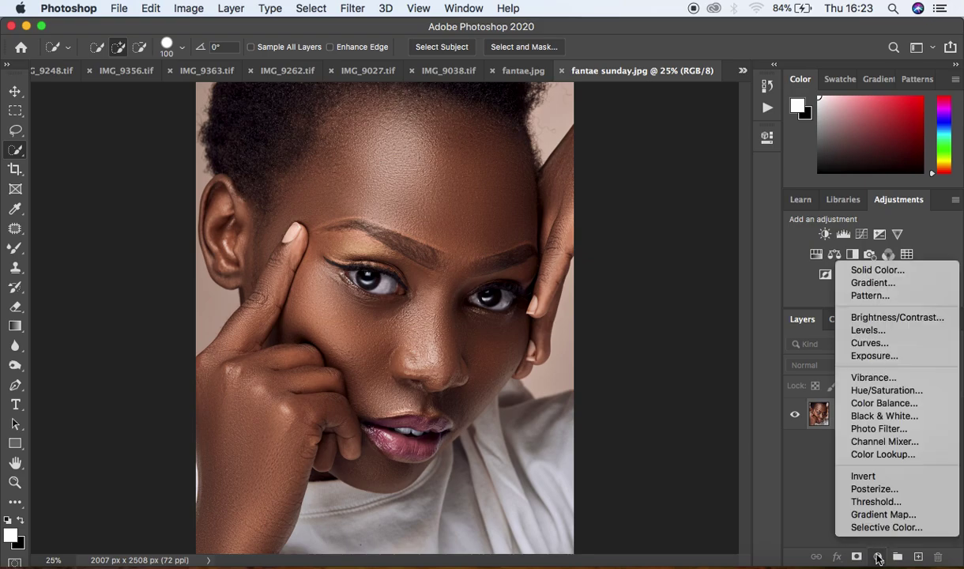
left_click(883, 415)
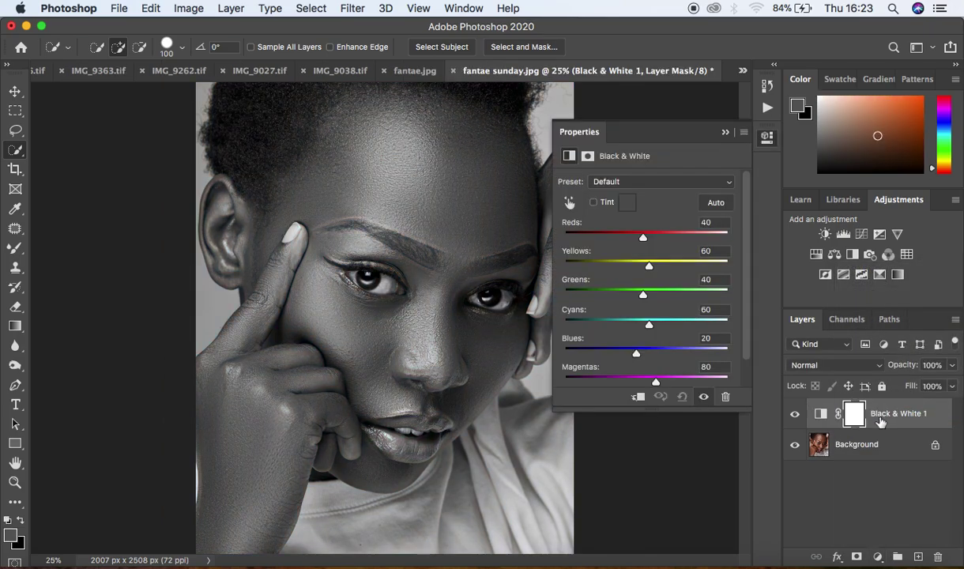
left_click(725, 134)
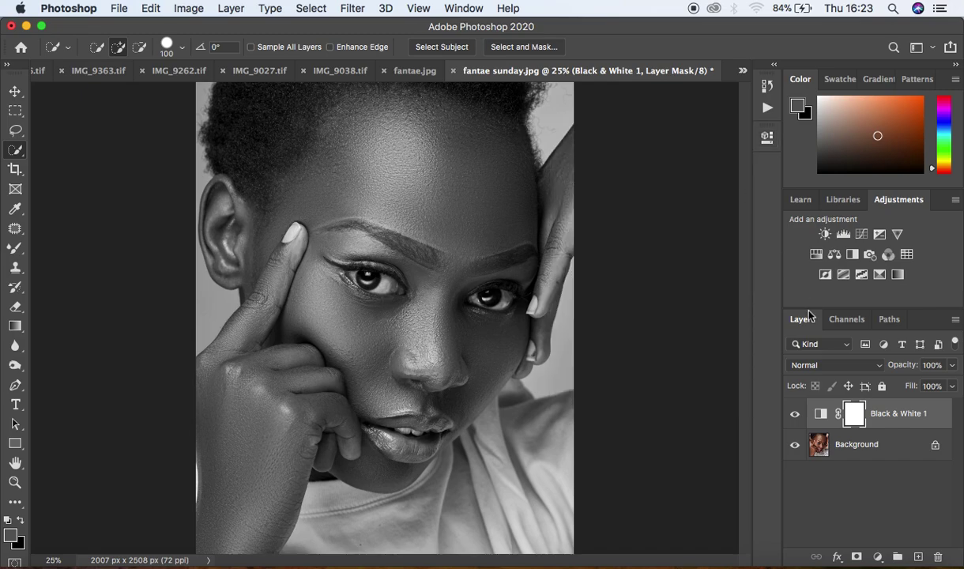
- Set the first Black & White layer's blend mode to Multiply and lower its opacity for a subtle effect
left_click(836, 366)
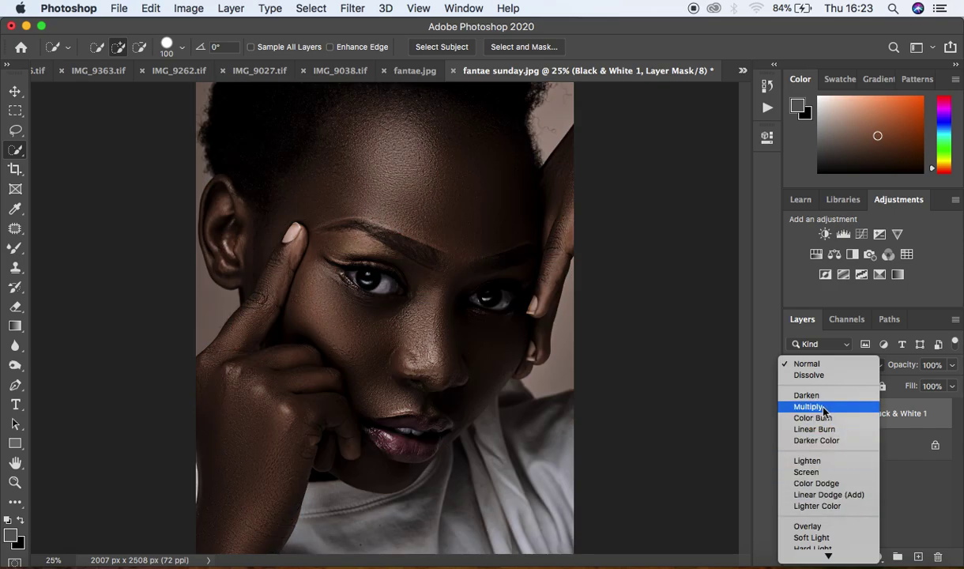
left_click(821, 407)
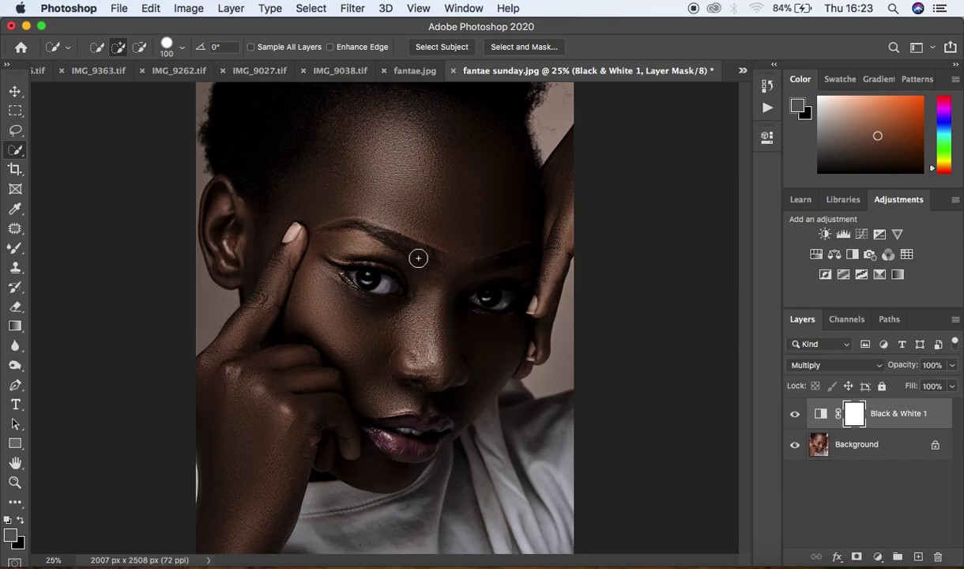
left_click(952, 365)
left_click_drag(940, 382, 898, 399)
- Add a second Black & White adjustment layer with default color values above the first one
left_click(877, 556)
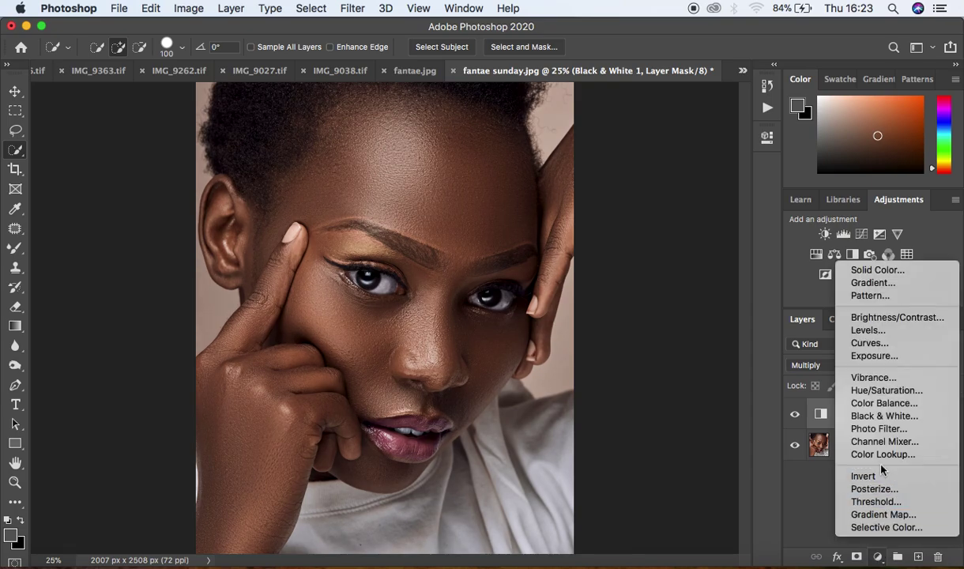
left_click(885, 416)
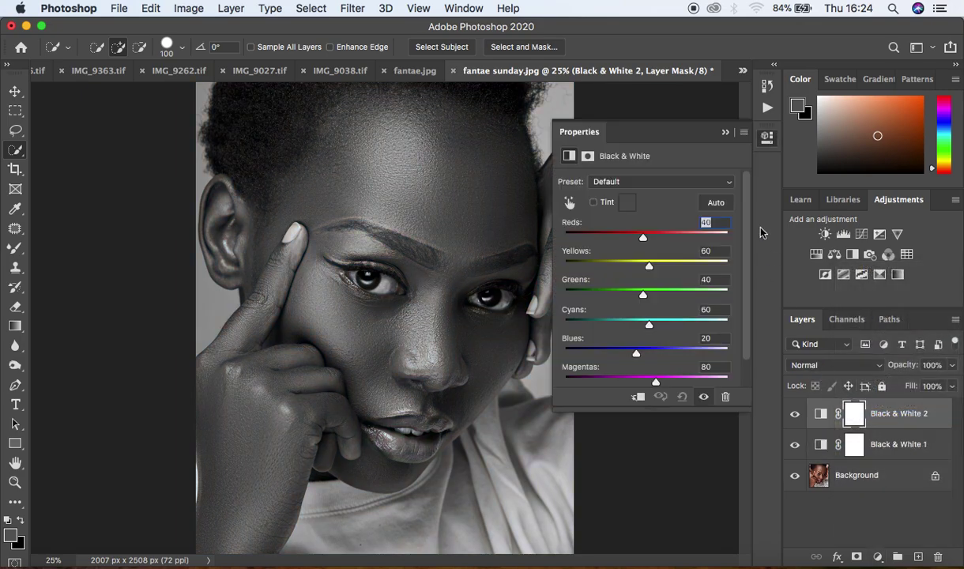
left_click(725, 132)
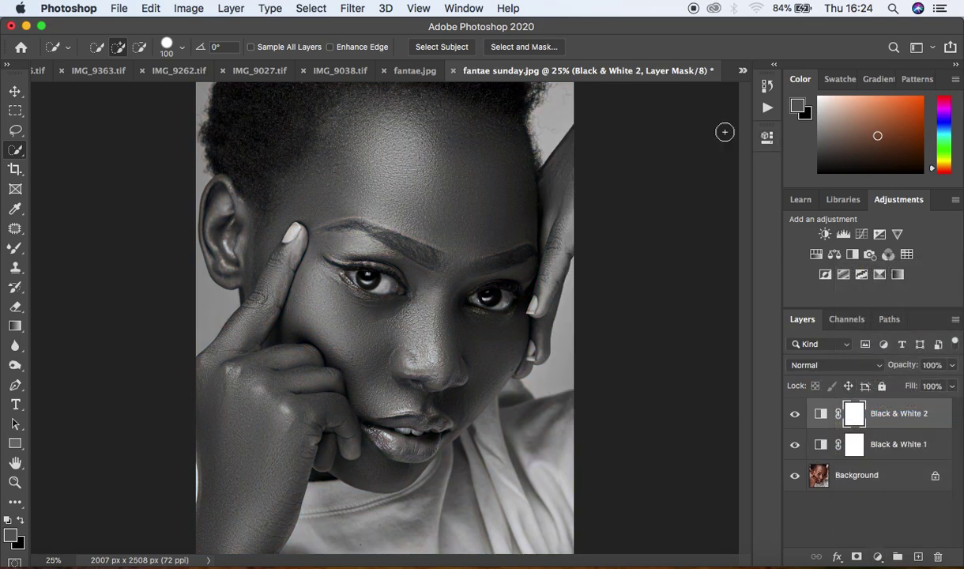
- Set the second Black & White layer's blend mode to Overlay and its opacity to 23%
left_click(819, 365)
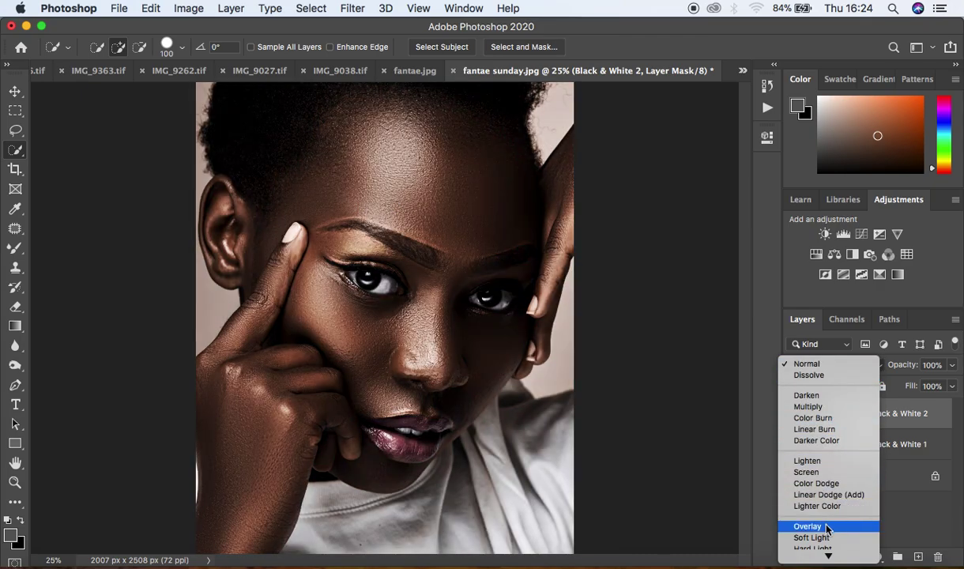
left_click(827, 527)
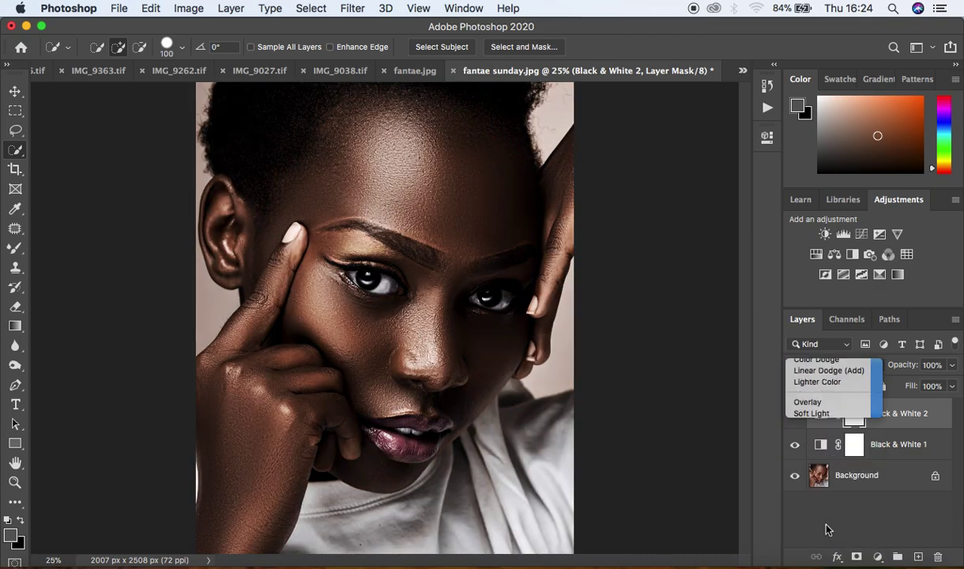
left_click(954, 366)
left_click_drag(952, 385, 898, 387)
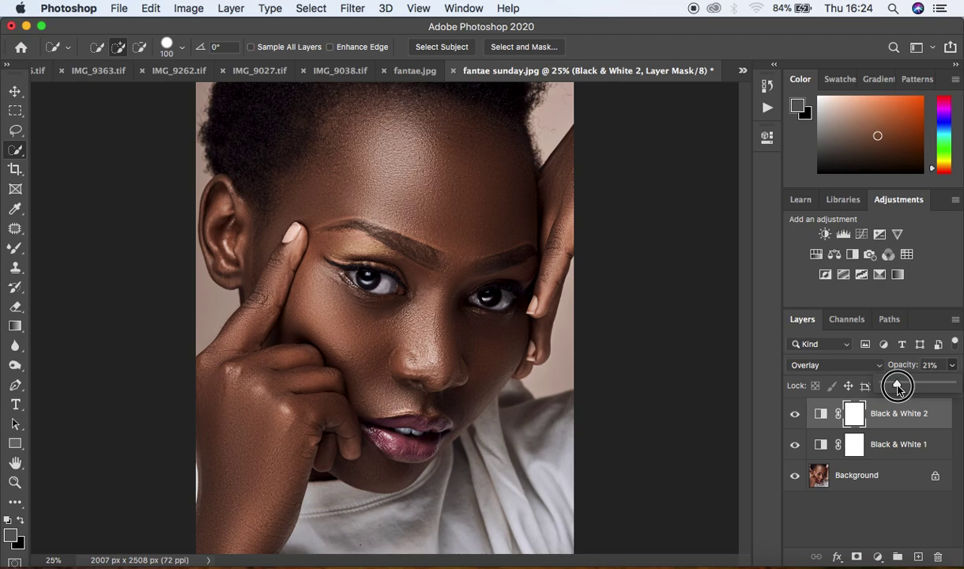
left_click_drag(897, 387, 898, 386)
- Add a third Black & White adjustment layer on top in Multiply blend mode at 13% opacity
left_click(877, 556)
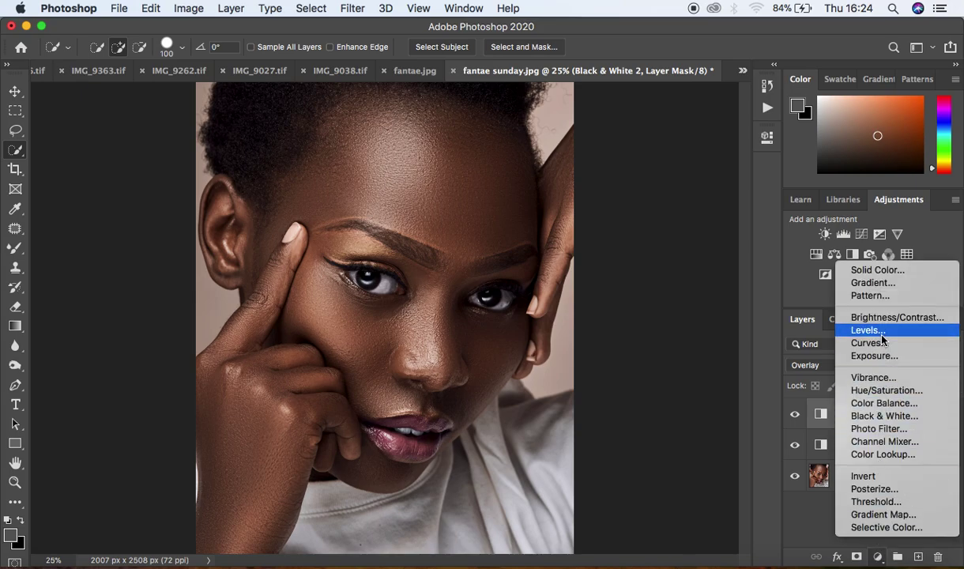
left_click(828, 379)
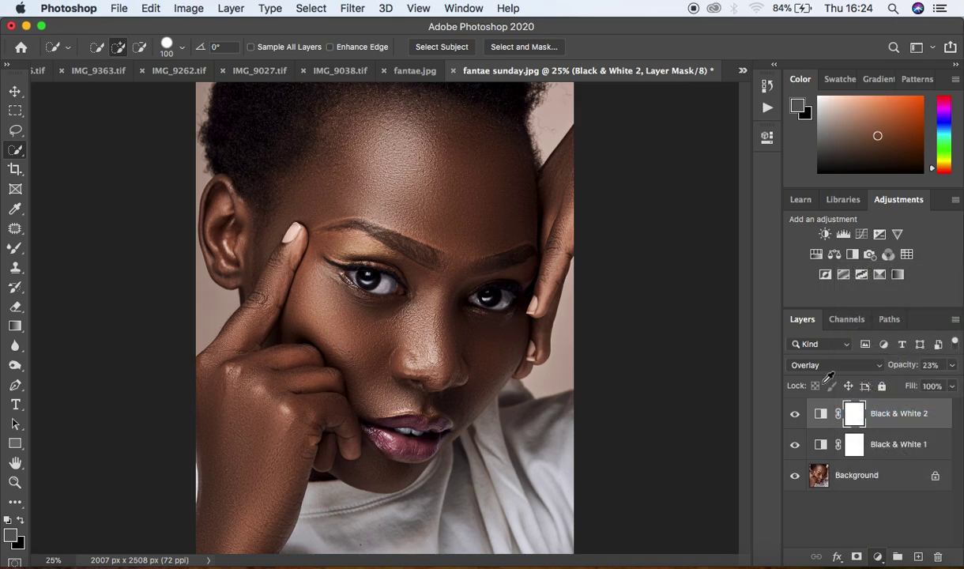
left_click(800, 361)
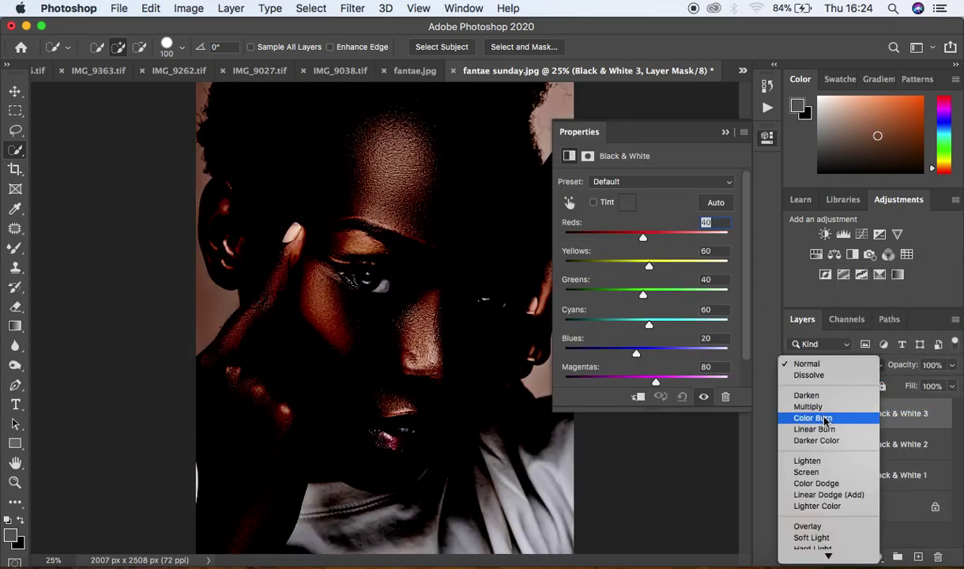
left_click(819, 406)
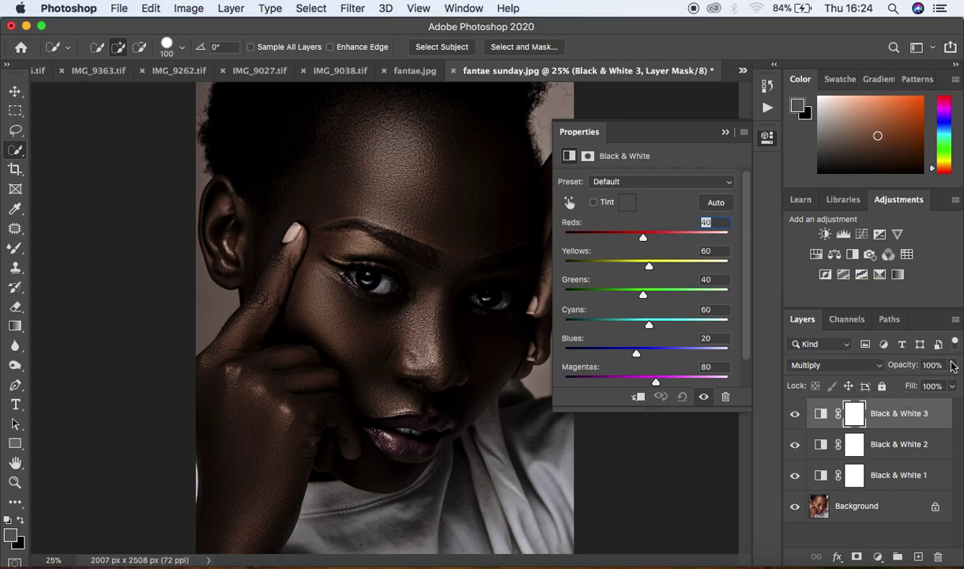
left_click_drag(953, 368, 892, 386)
- Set the third Black & White layer's Reds to 59 and Yellows to 142, and compare the portrait with and without it
left_click_drag(650, 264, 648, 238)
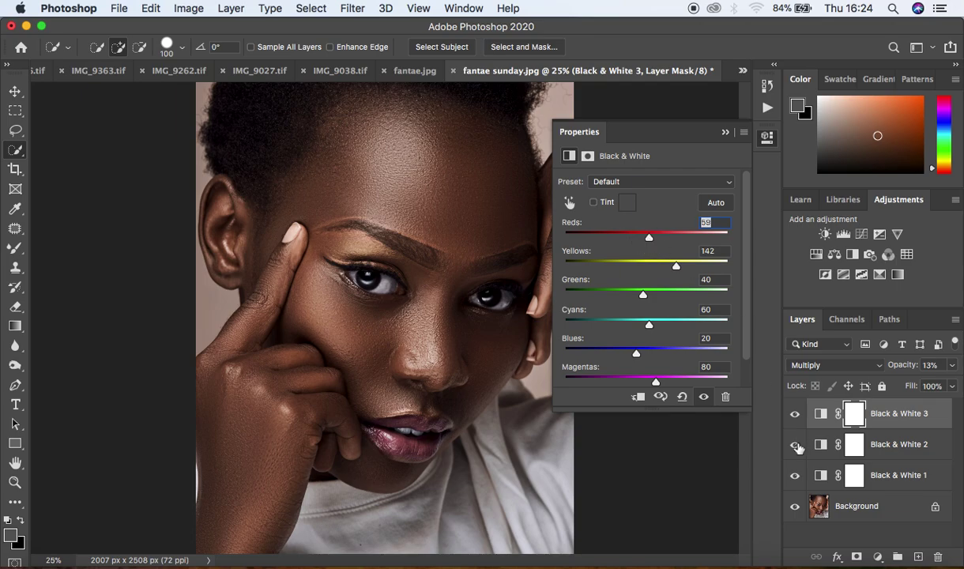
left_click(795, 413)
left_click(795, 413)
left_click(795, 413)
left_click(795, 413)
left_click(726, 132)
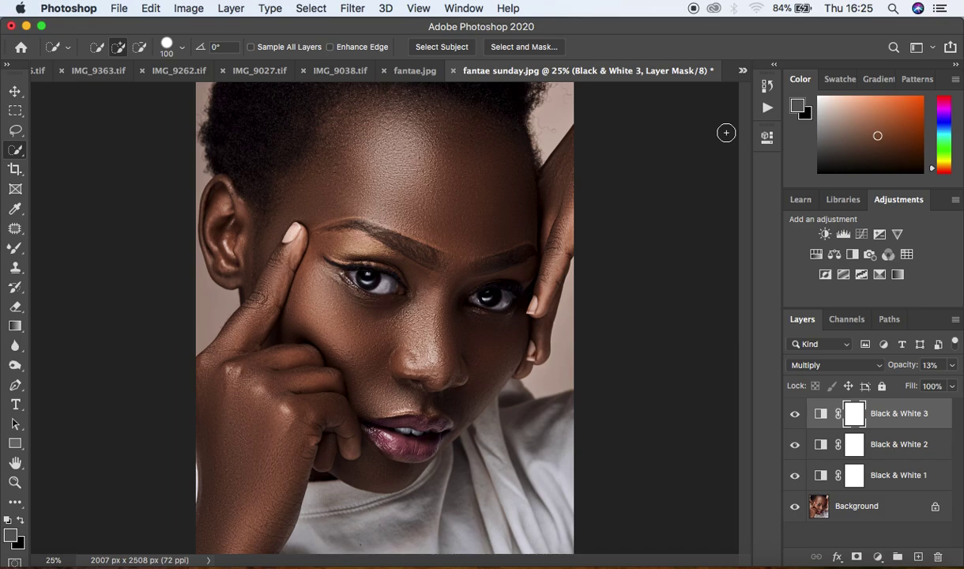
- Add a Selective Color adjustment layer and set its Blacks to Yellow -4% and Black +1%
left_click(876, 558)
left_click(869, 530)
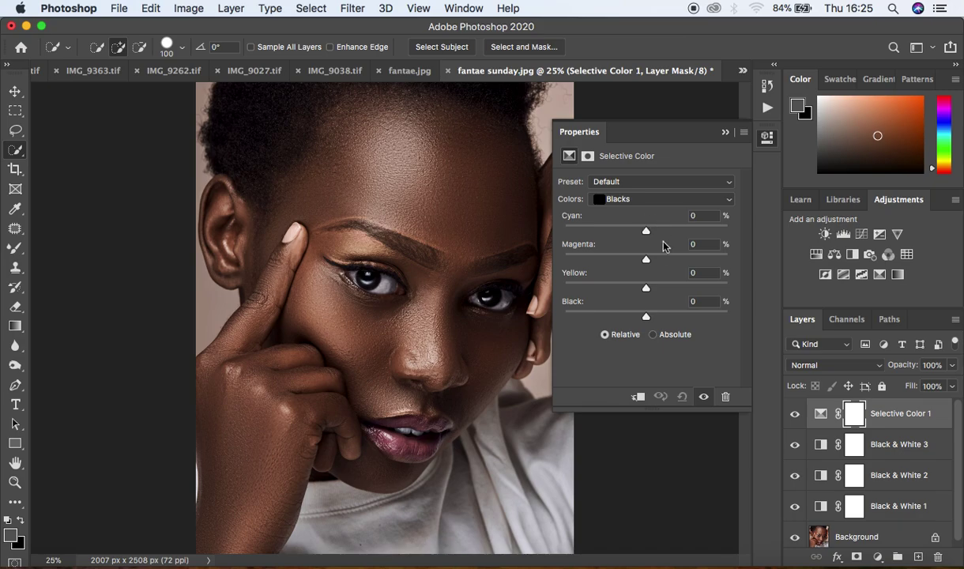
left_click(646, 199)
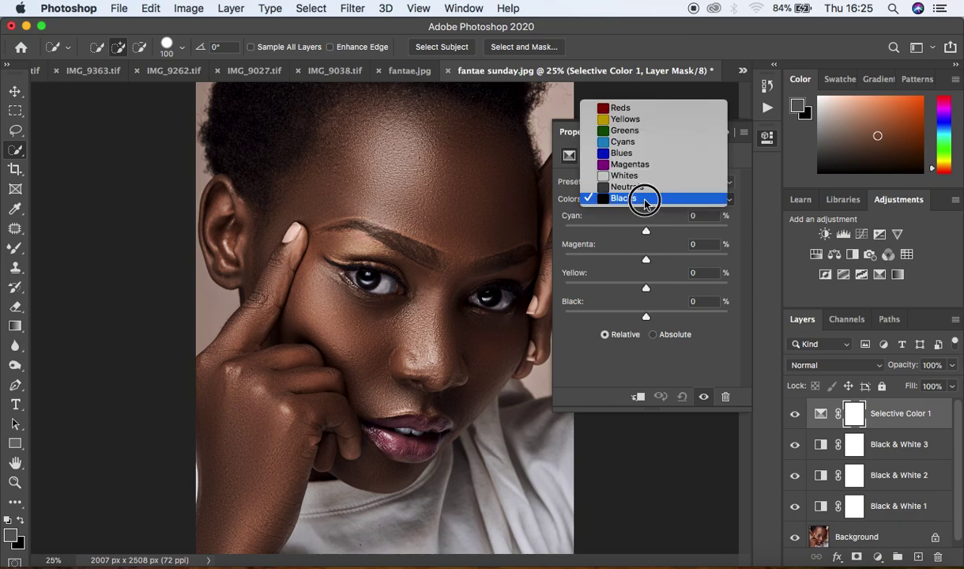
left_click(645, 201)
left_click_drag(645, 290, 644, 290)
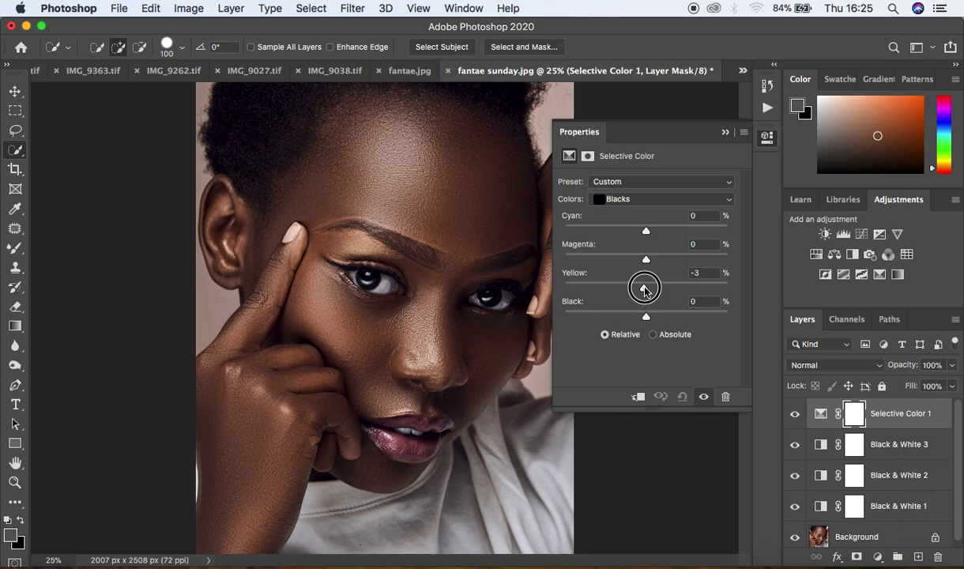
left_click_drag(644, 290, 643, 290)
left_click_drag(647, 317, 648, 319)
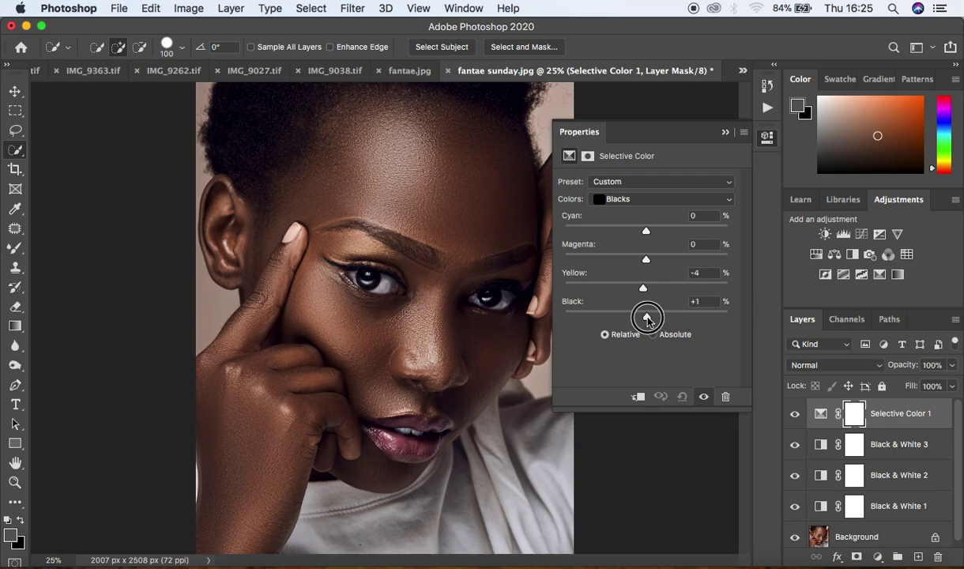
- In the Selective Color layer's Reds, set Magenta to -3% and reduce Yellow slightly
left_click(644, 201)
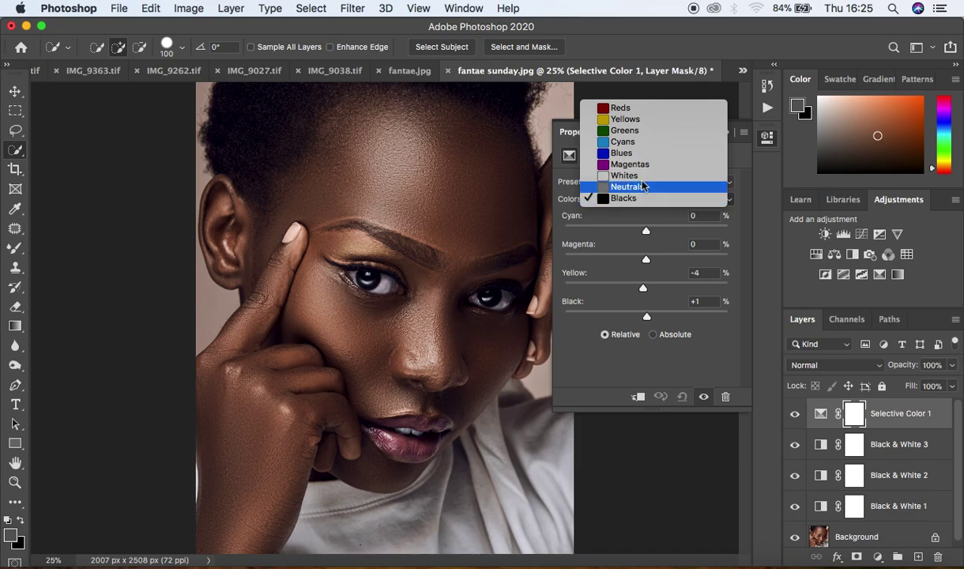
left_click(624, 105)
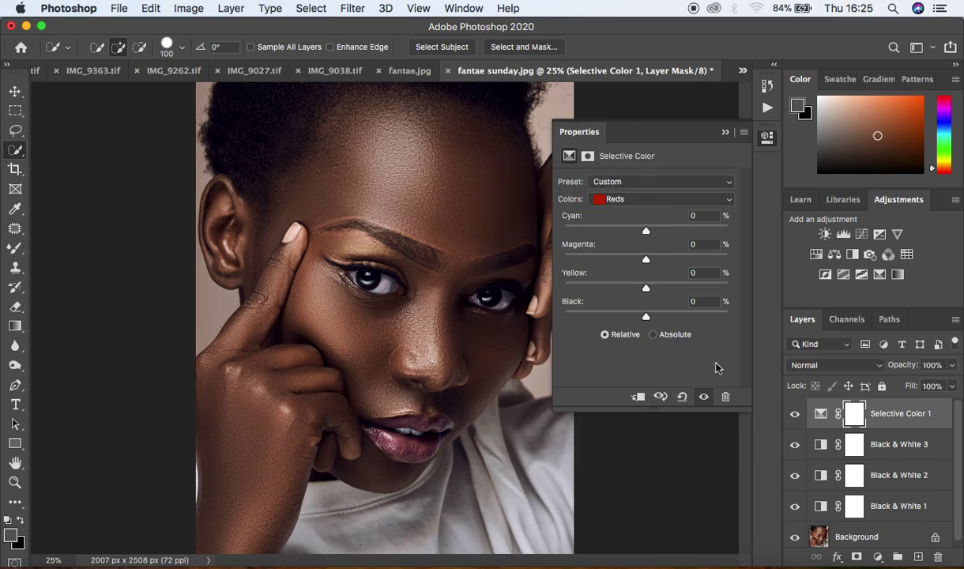
left_click_drag(646, 263, 645, 265)
left_click_drag(647, 285, 645, 292)
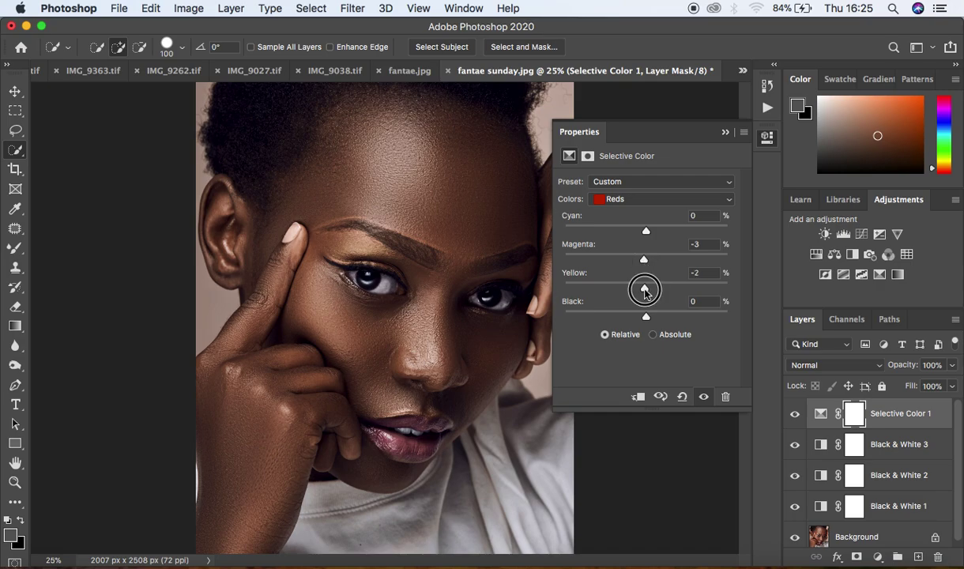
left_click_drag(645, 290, 646, 292)
- In the Selective Color layer's Yellows, set Yellow to -4% and compare the portrait with and without the layer
left_click(646, 204)
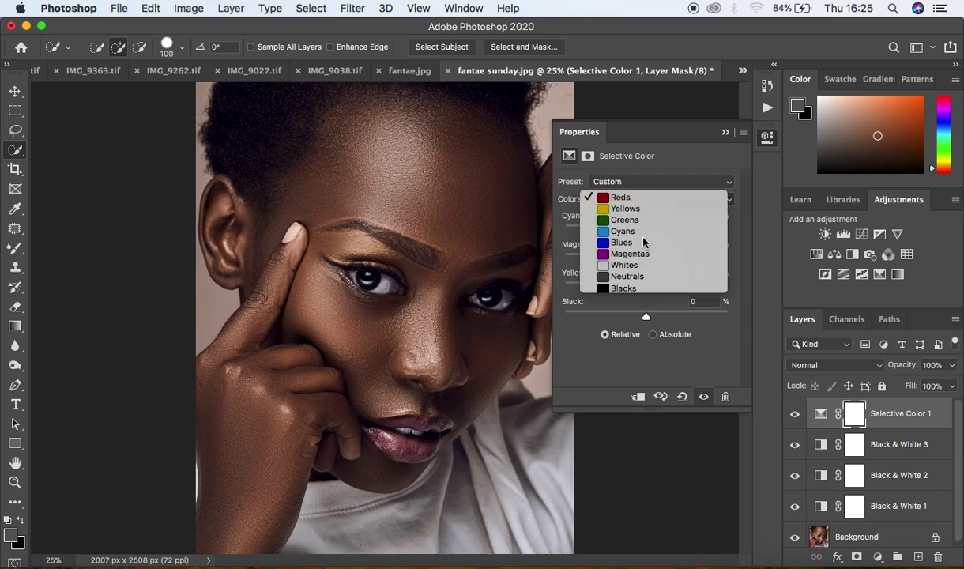
left_click(625, 211)
left_click_drag(646, 291, 643, 291)
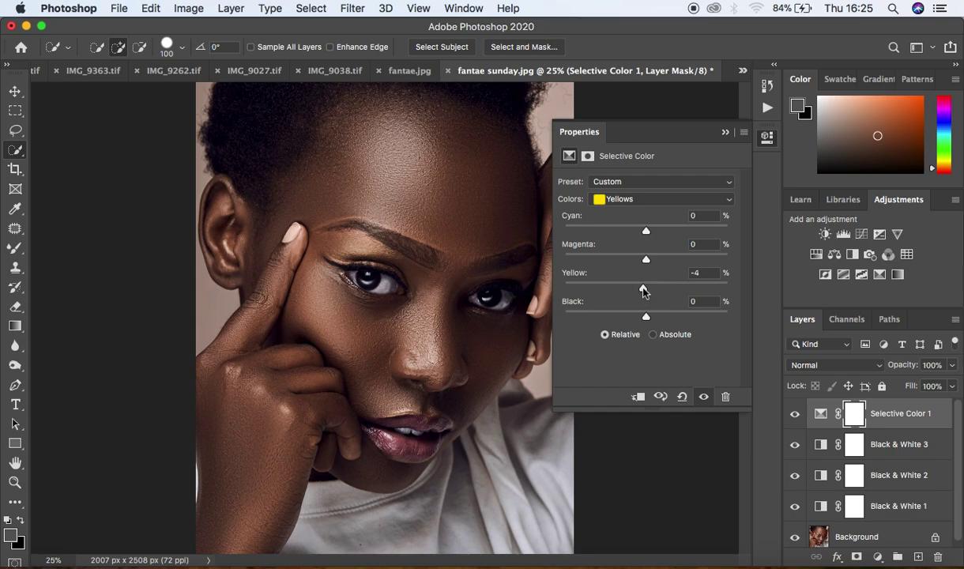
left_click(795, 413)
left_click(795, 413)
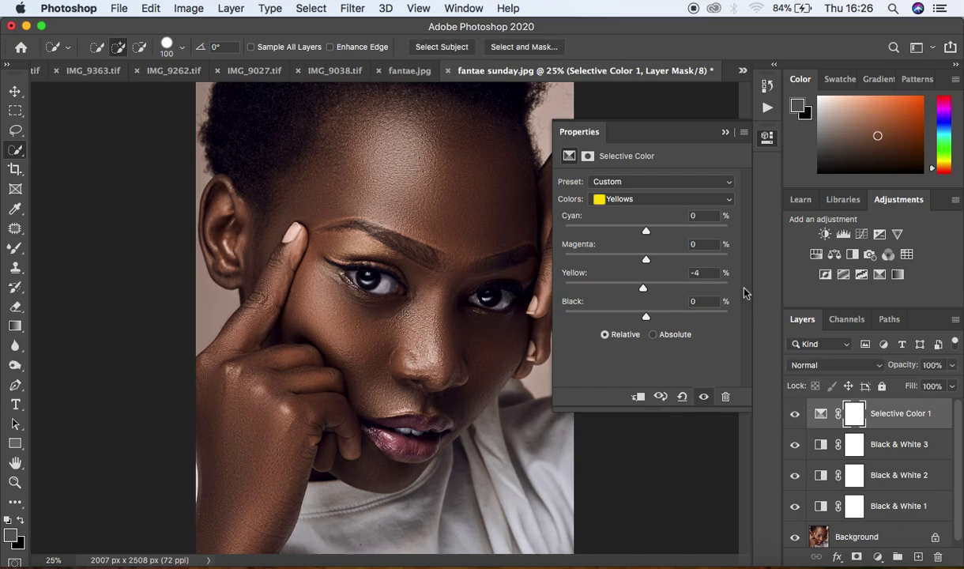
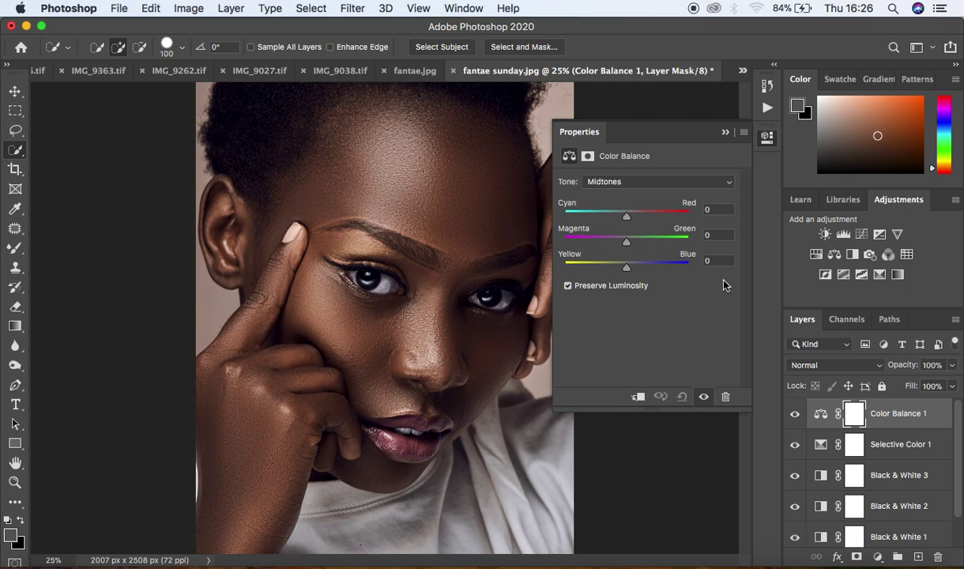
- Shift the Color Balance layer's Highlights slightly toward green and toward blue
left_click(636, 185)
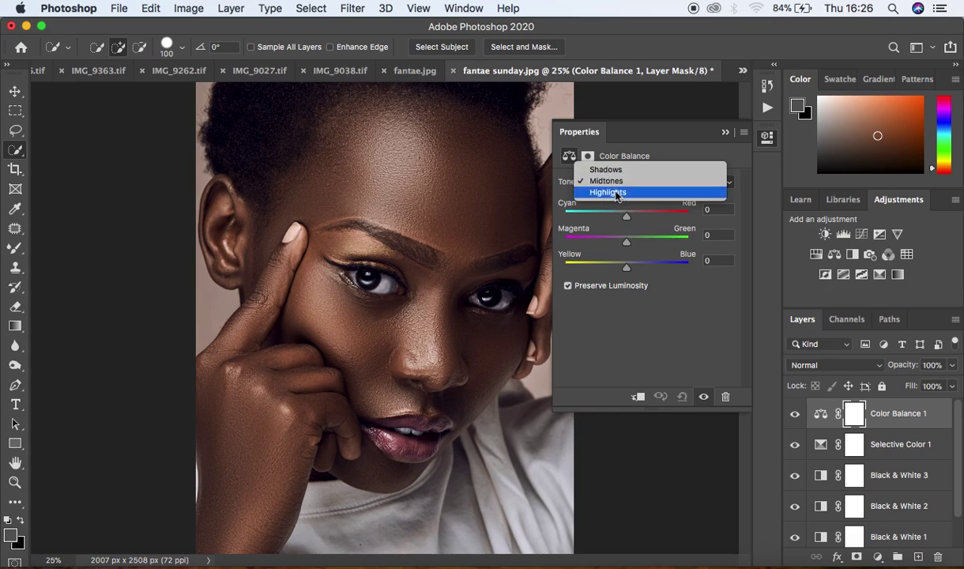
left_click(615, 192)
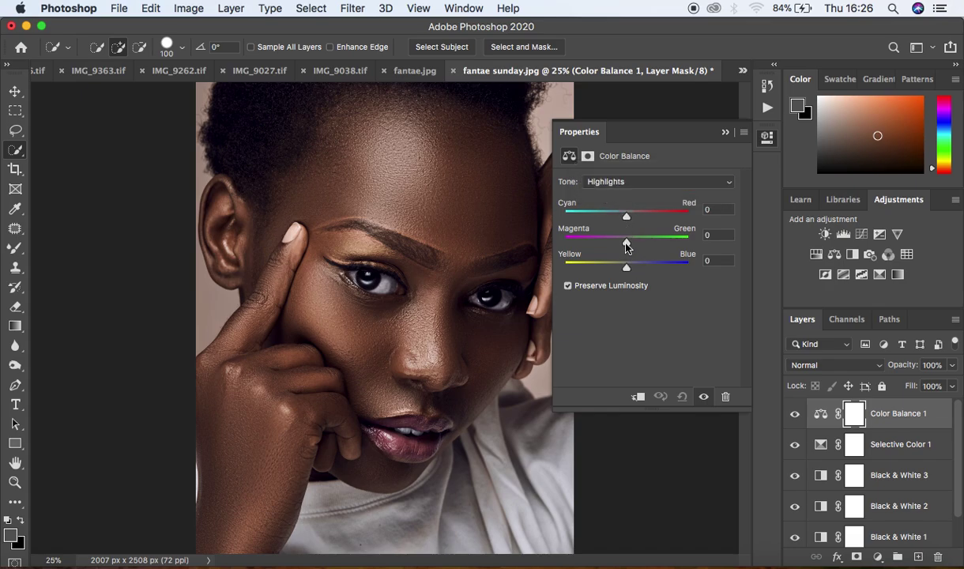
left_click_drag(625, 247, 630, 245)
left_click_drag(626, 268, 629, 271)
- Fine-tune the Yellow–Blue and Cyan–Red balance of the Color Balance layer's Shadows, and compare the portrait with and without the layer
left_click(630, 185)
left_click(633, 153)
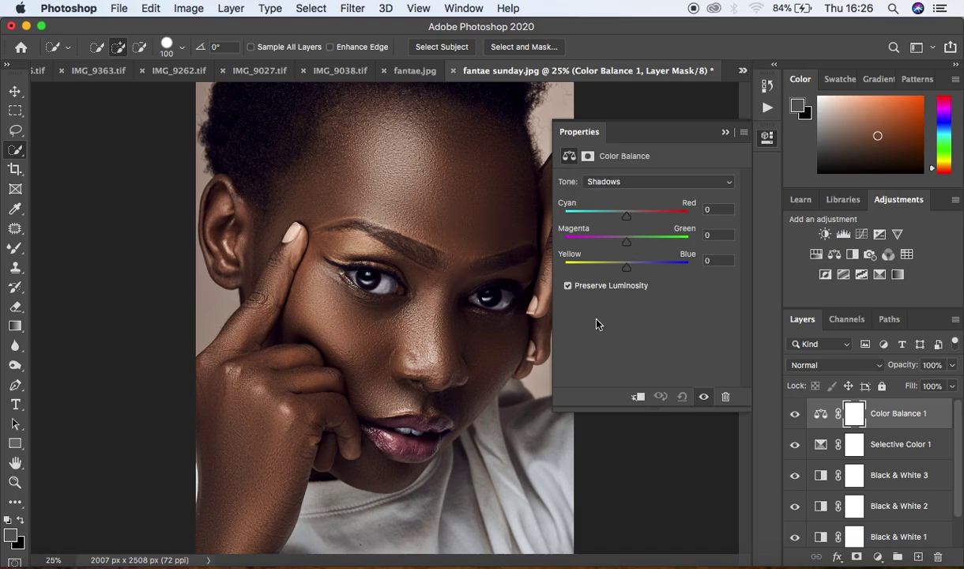
left_click_drag(628, 270, 628, 273)
left_click_drag(627, 220, 626, 221)
left_click(795, 414)
left_click(795, 416)
left_click(726, 134)
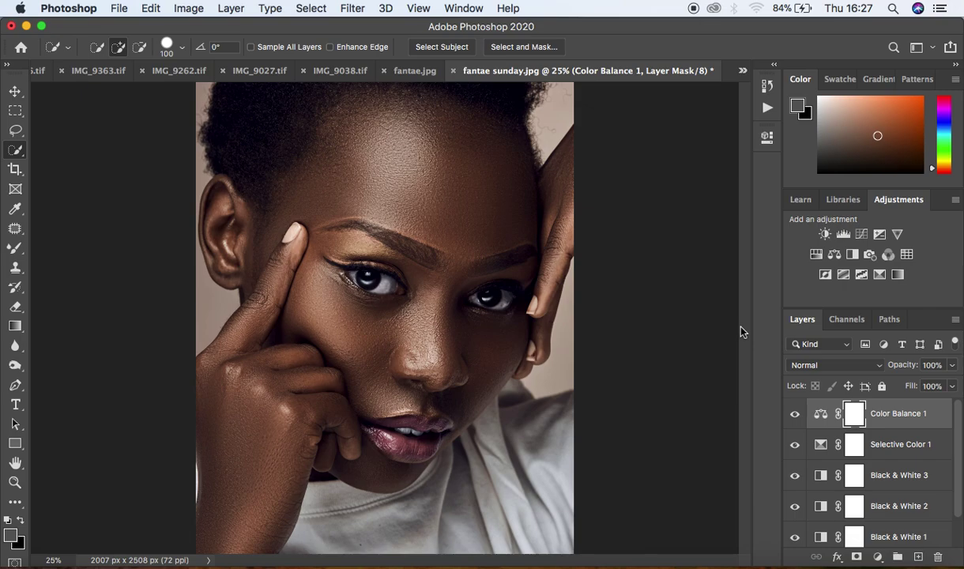
- Add a Brightness/Contrast adjustment layer with Brightness 10 above the Color Balance layer and compare the portrait with and without it
left_click(877, 557)
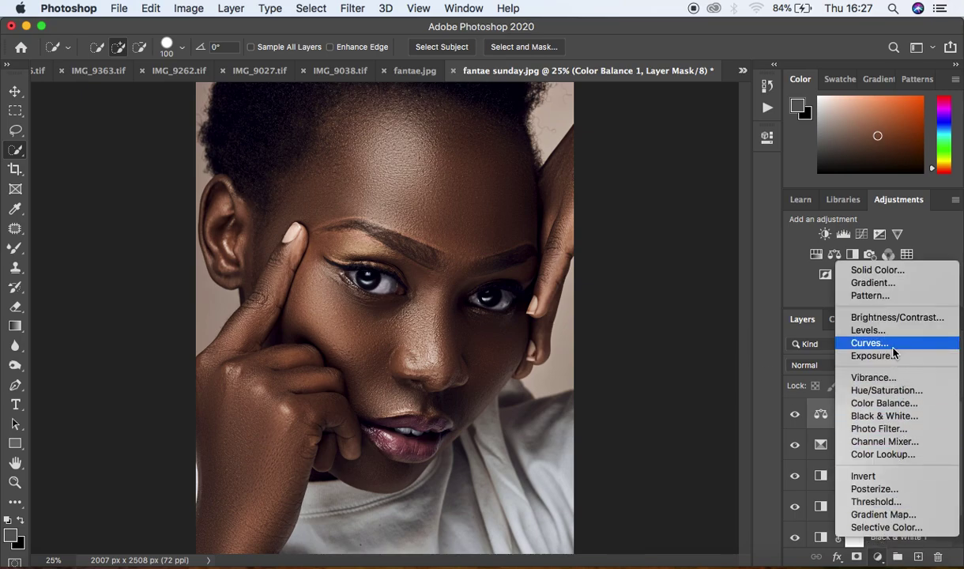
left_click(883, 319)
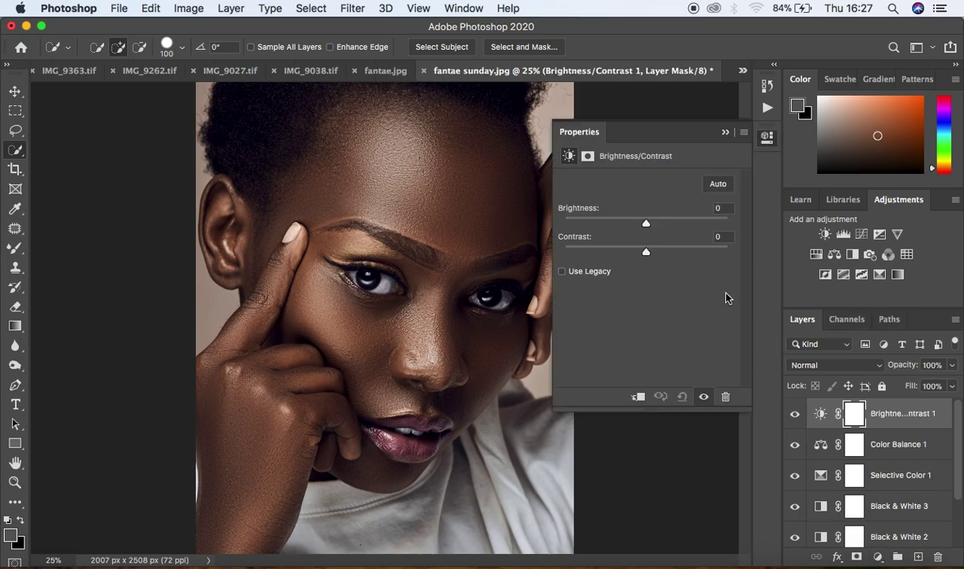
left_click_drag(645, 226, 652, 227)
left_click(795, 413)
left_click(795, 413)
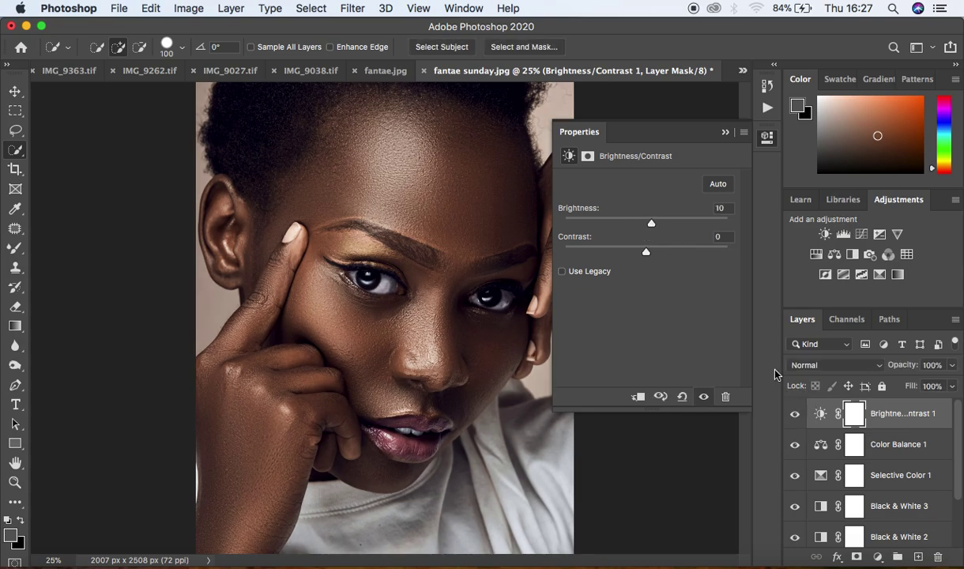
left_click(726, 132)
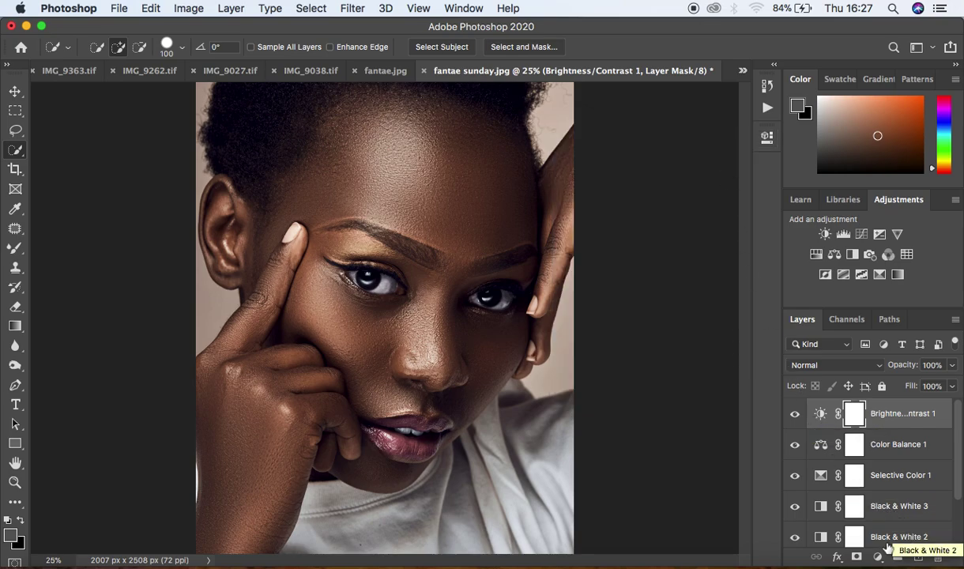
- Add a second Brightness/Contrast adjustment layer using the legacy mode and set its Contrast to 2
left_click(877, 558)
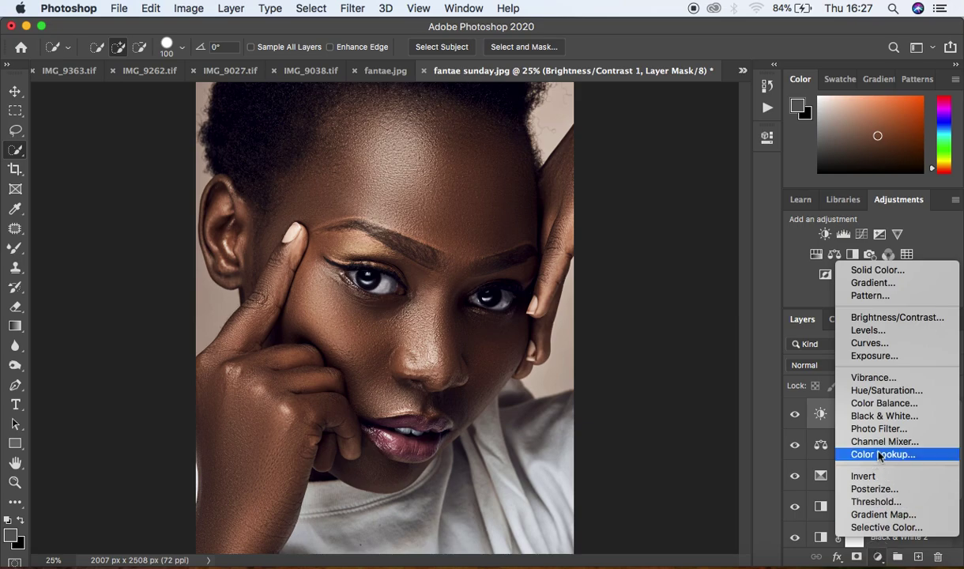
left_click(863, 318)
left_click(562, 272)
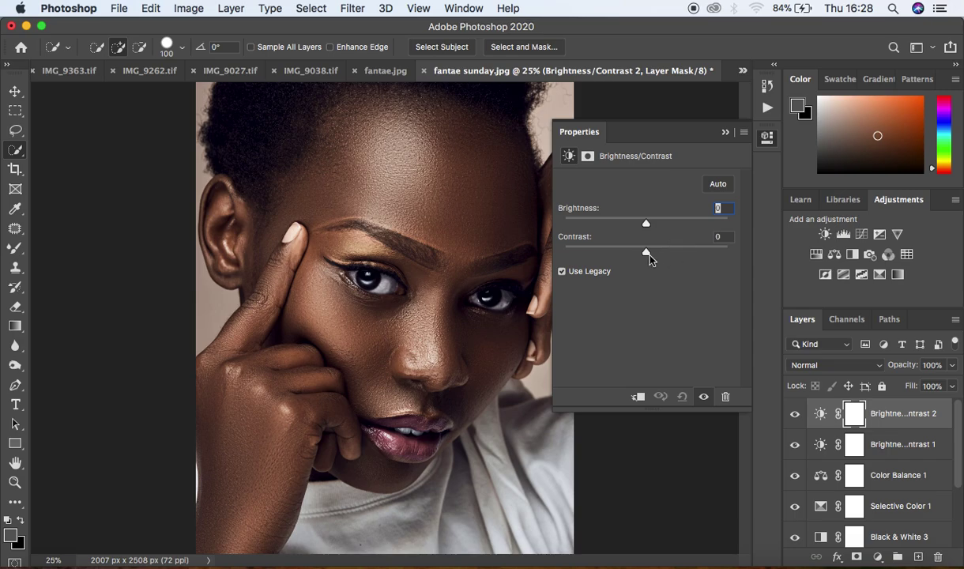
left_click_drag(646, 255, 648, 255)
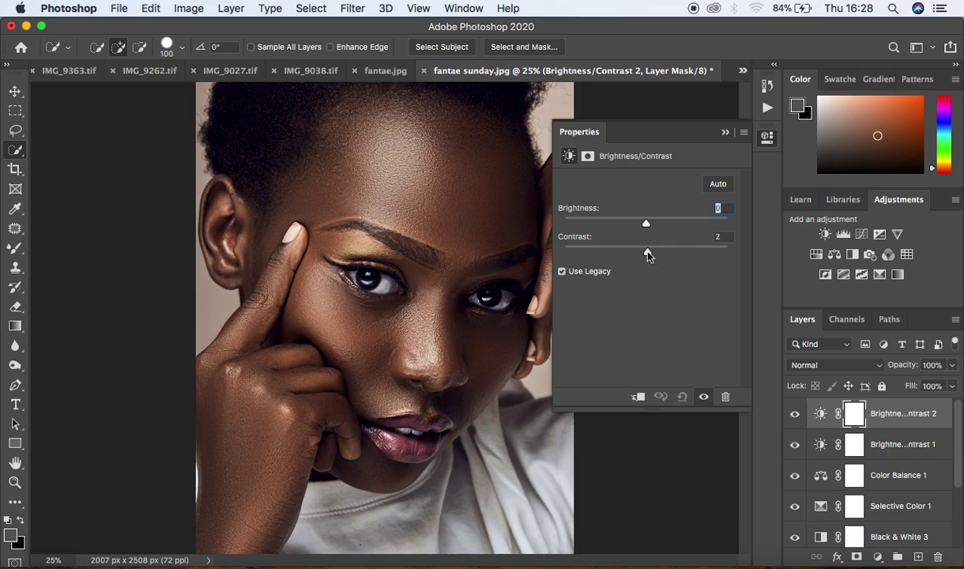
left_click(725, 132)
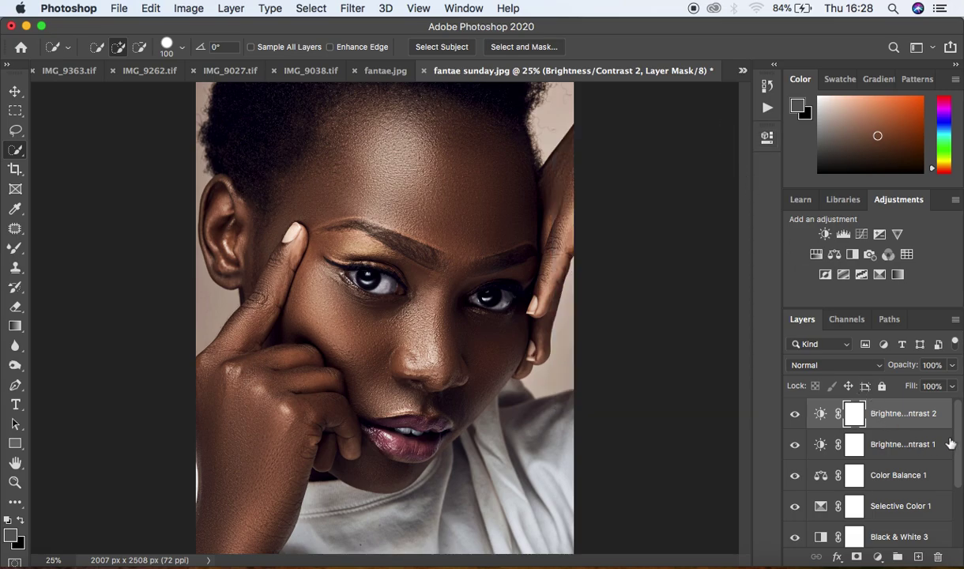
- Compare the original Background portrait with the fully graded version by repeatedly hiding and showing all adjustment layers
scroll(952, 474, "down", 3)
left_click_drag(958, 490, 959, 411)
left_click_drag(958, 467, 957, 499)
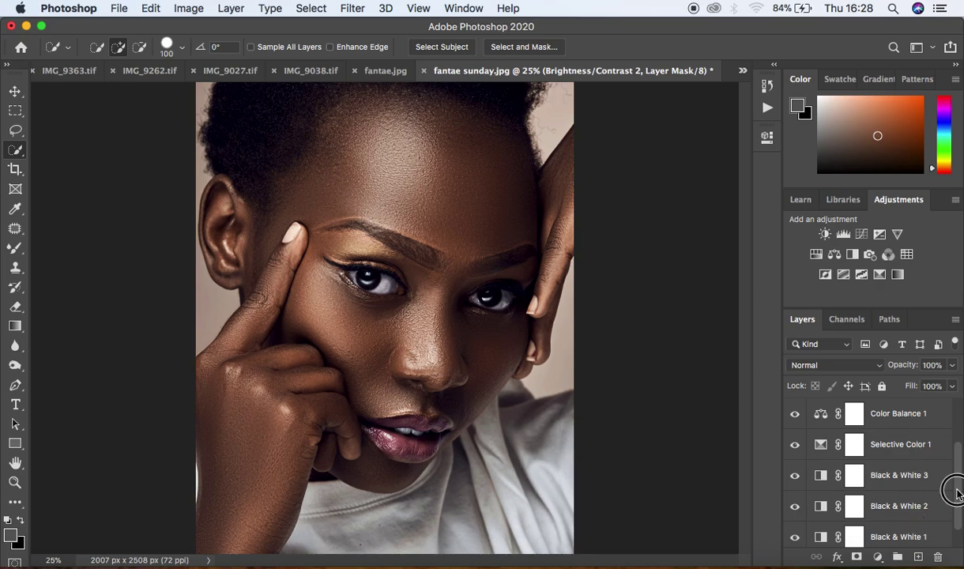
left_click_drag(957, 488, 958, 508)
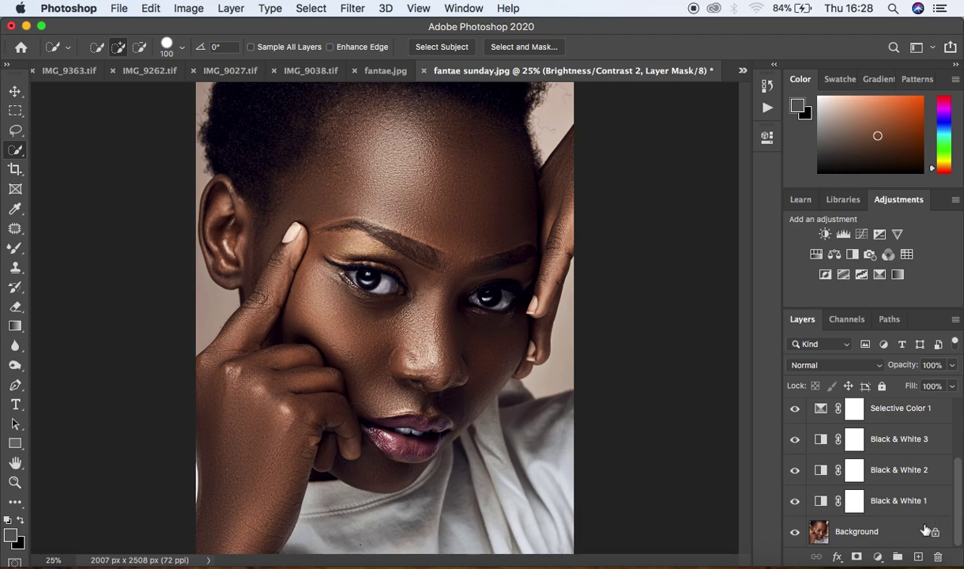
left_click(795, 534, "alt")
left_click(795, 534, "alt")
left_click(795, 533, "alt")
left_click(795, 534, "alt")
left_click(795, 535, "alt")
left_click(795, 535, "alt")
left_click(795, 535, "alt")
left_click(795, 535, "alt")
left_click(795, 535, "alt")
left_click(795, 535, "alt")
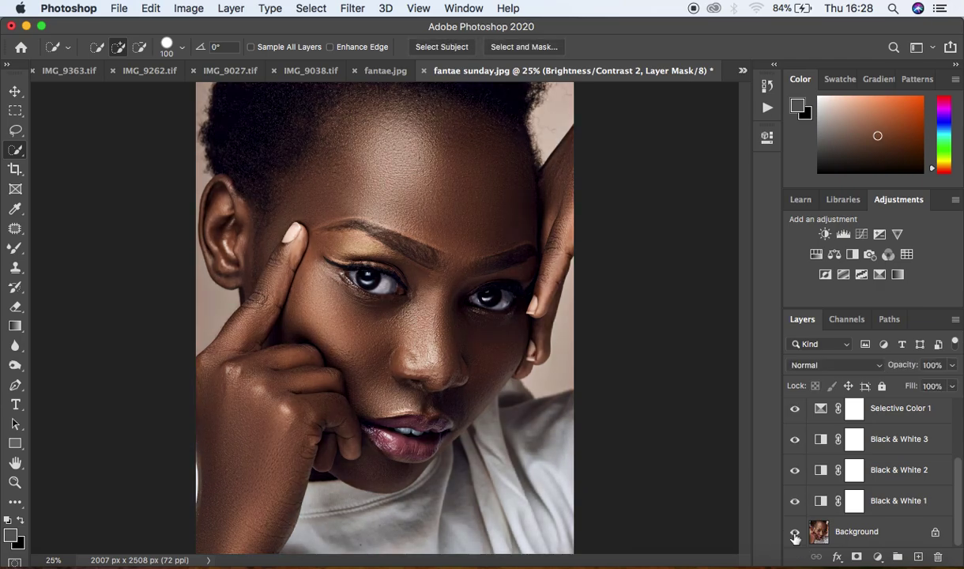
left_click_drag(959, 490, 956, 415)
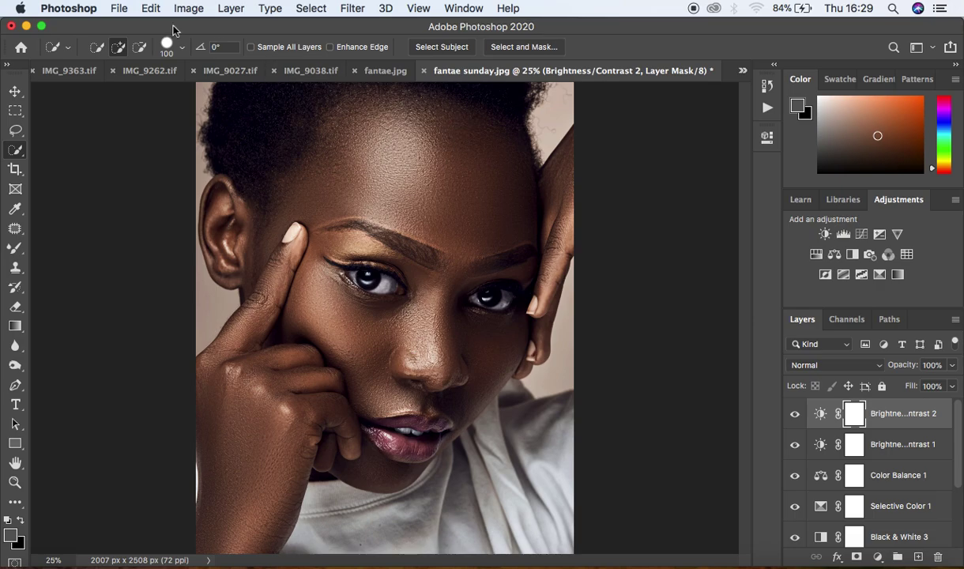
- Start exporting the grade as a color lookup table in CUBE format with the description "melanin", and accept the export settings
left_click(119, 9)
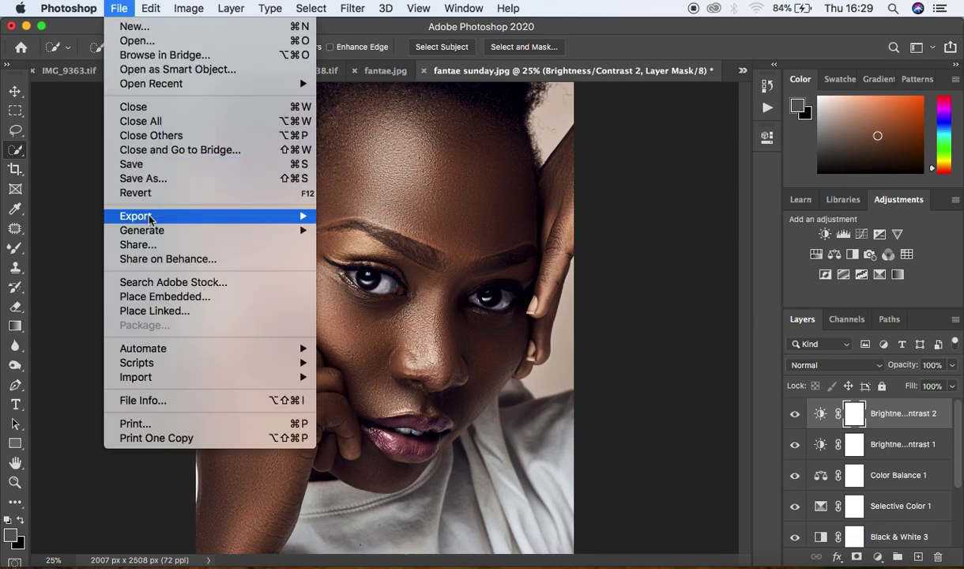
mouse_move(150, 220)
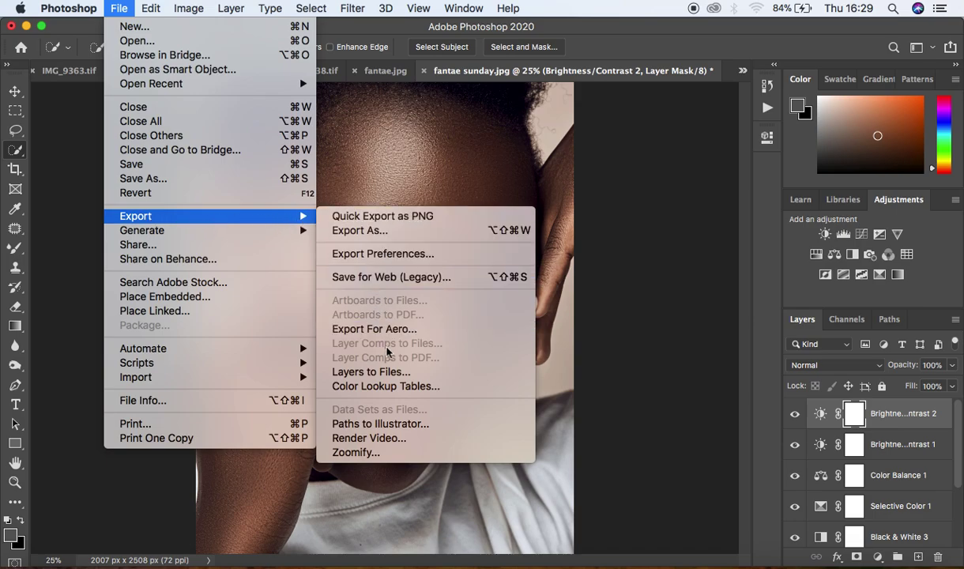
left_click(395, 388)
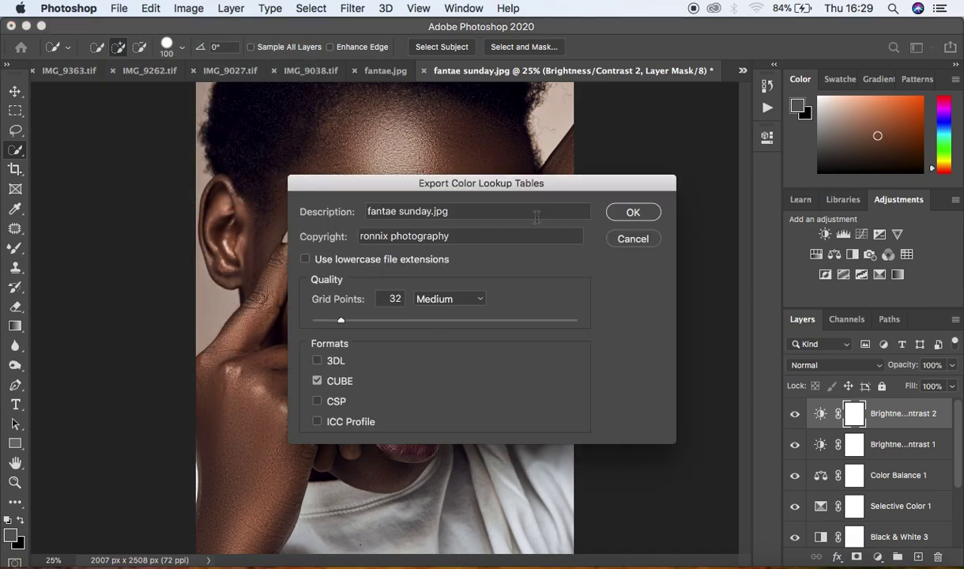
left_click_drag(534, 181, 615, 81)
left_click_drag(574, 101, 487, 107)
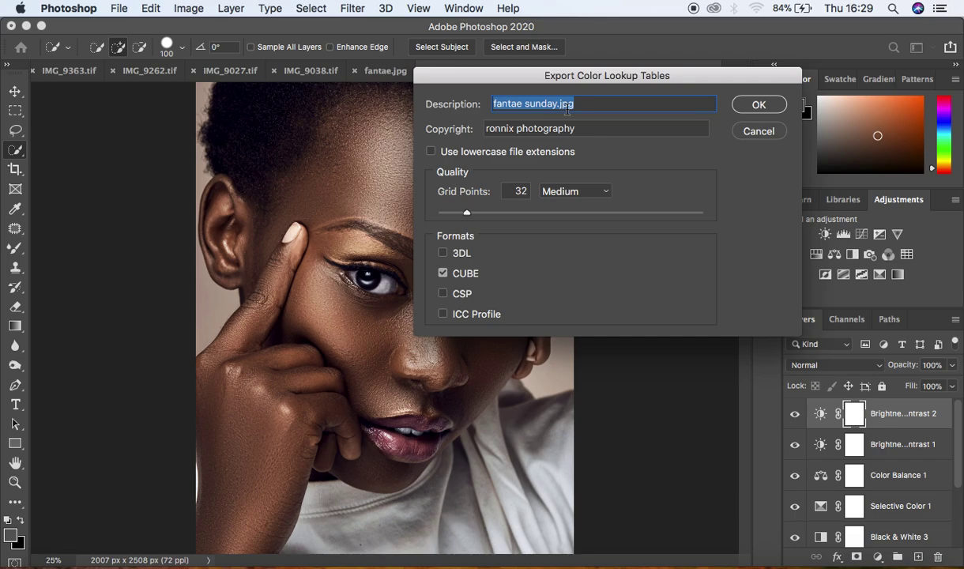
type("melanin")
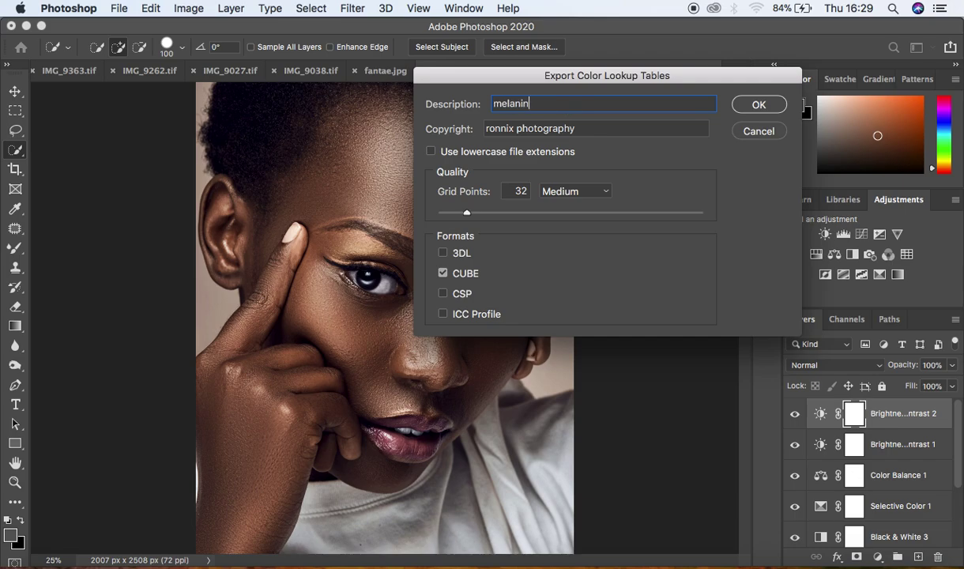
left_click(595, 129)
left_click(759, 106)
left_click(759, 106)
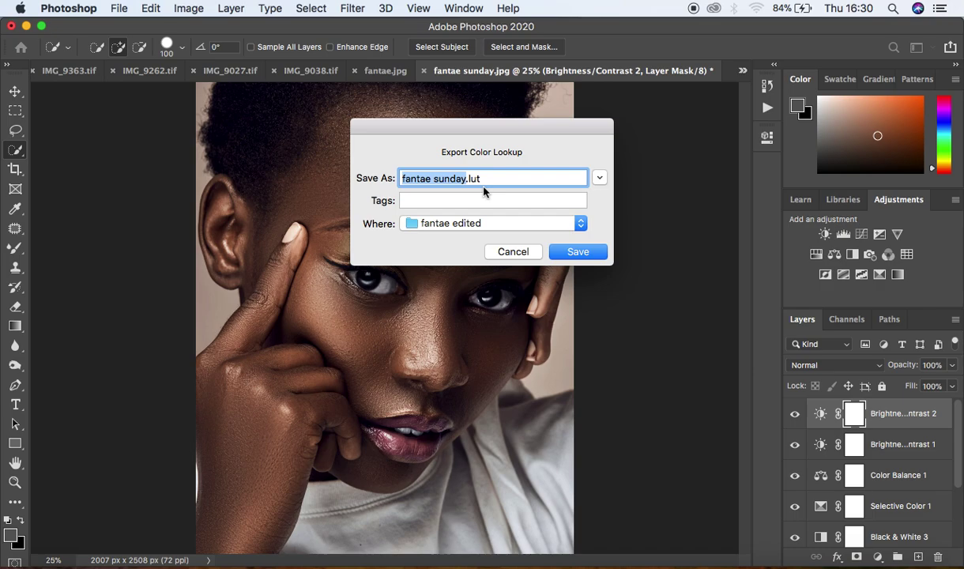
- Save the exported color lookup as melanin.lut on the Desktop
key("BackSpace")
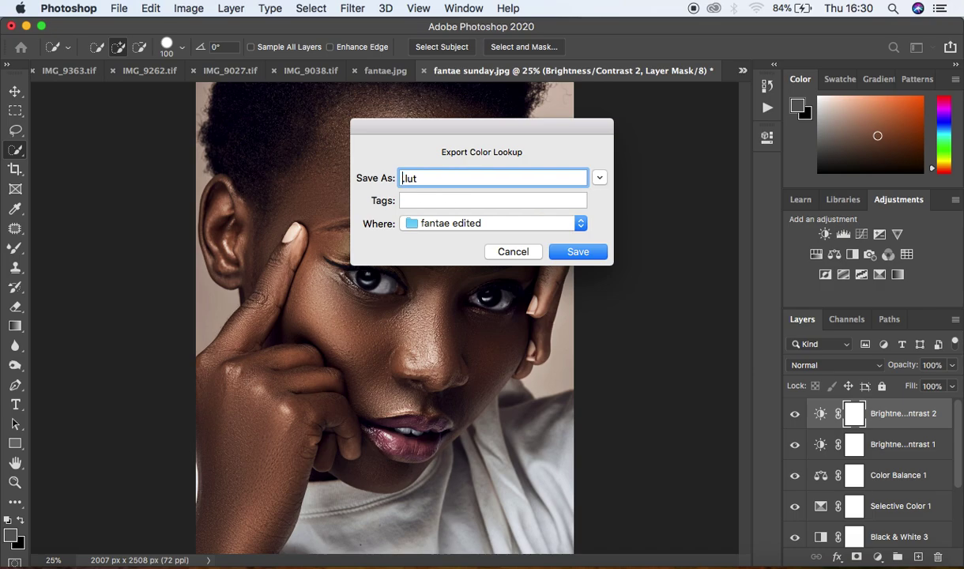
type("melanin")
left_click(579, 225)
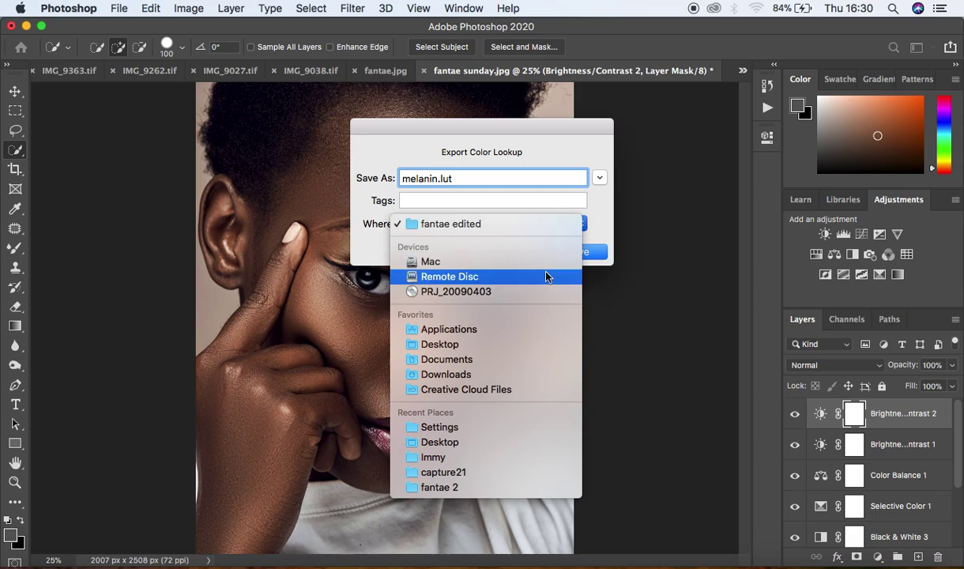
left_click(484, 345)
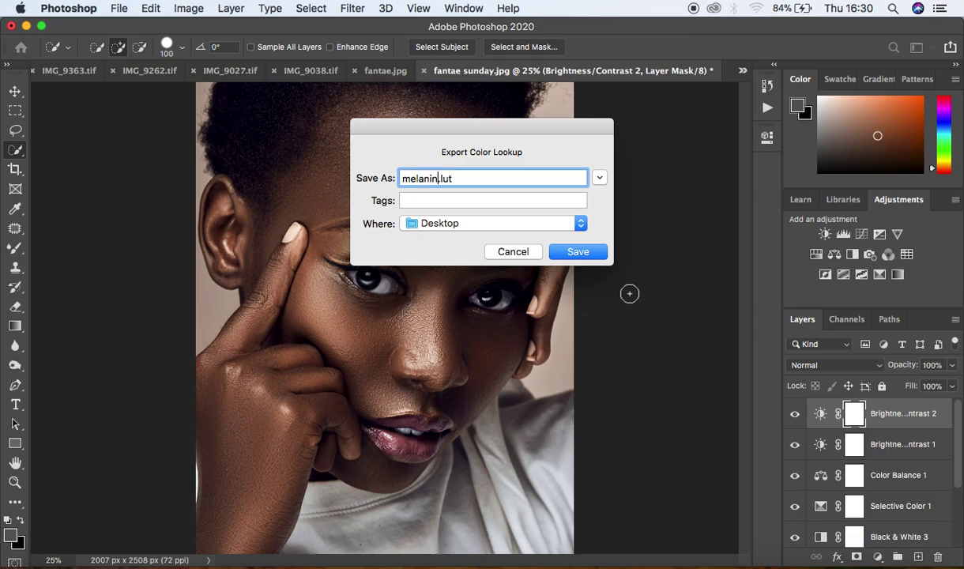
left_click(577, 254)
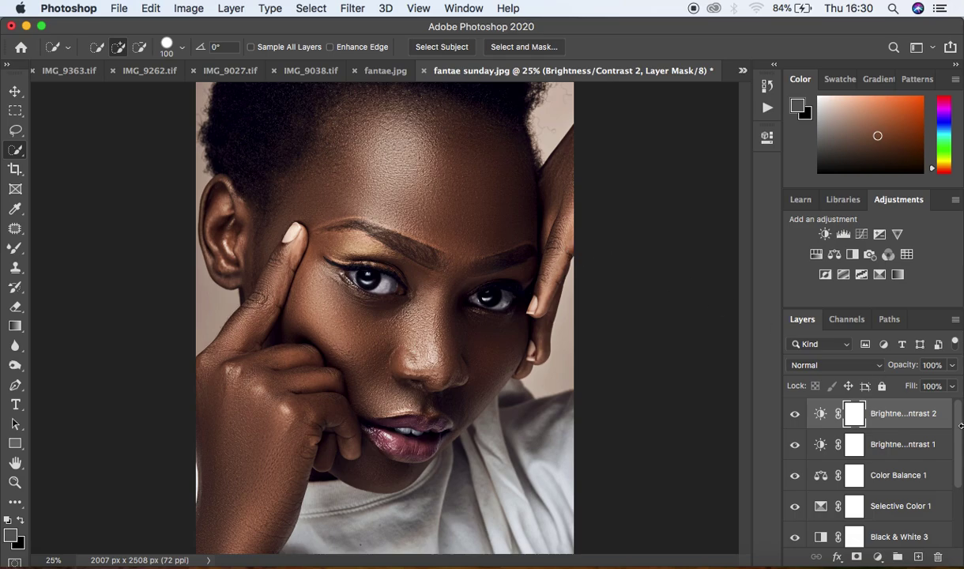
- Group all the adjustment layers above the Background and hide the group
scroll(957, 449, "down", 1)
left_click_drag(958, 449, 955, 498)
left_click(938, 502, "shift")
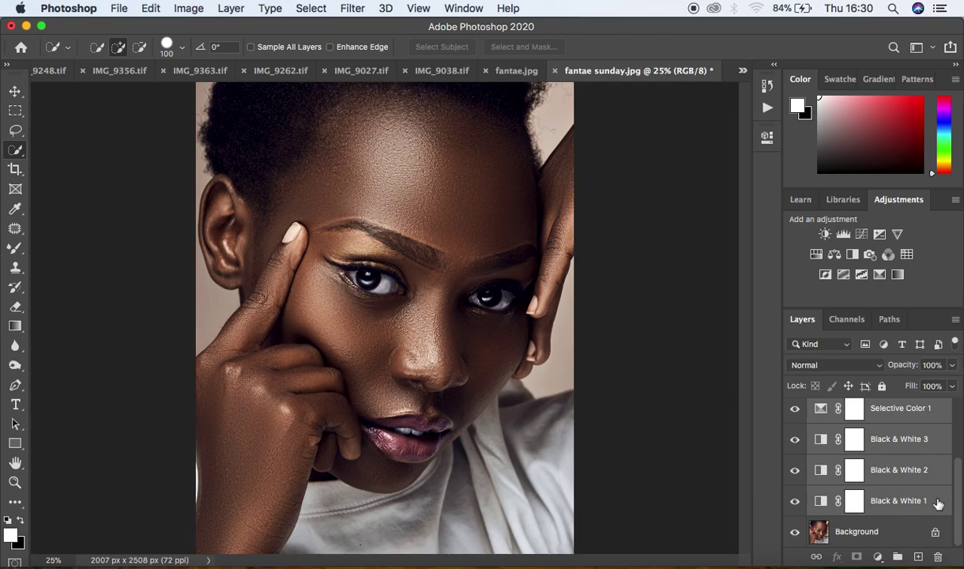
key("super+g")
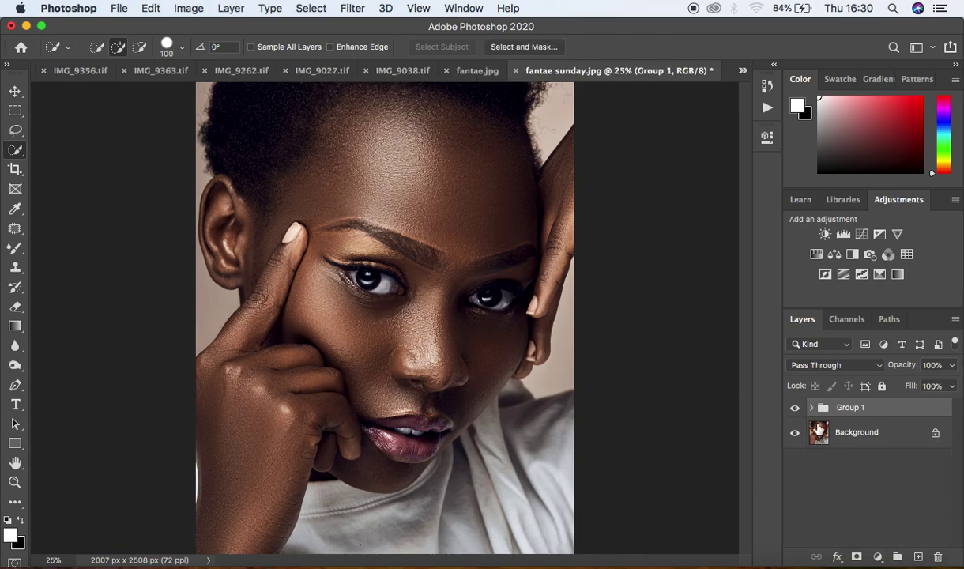
left_click(795, 407)
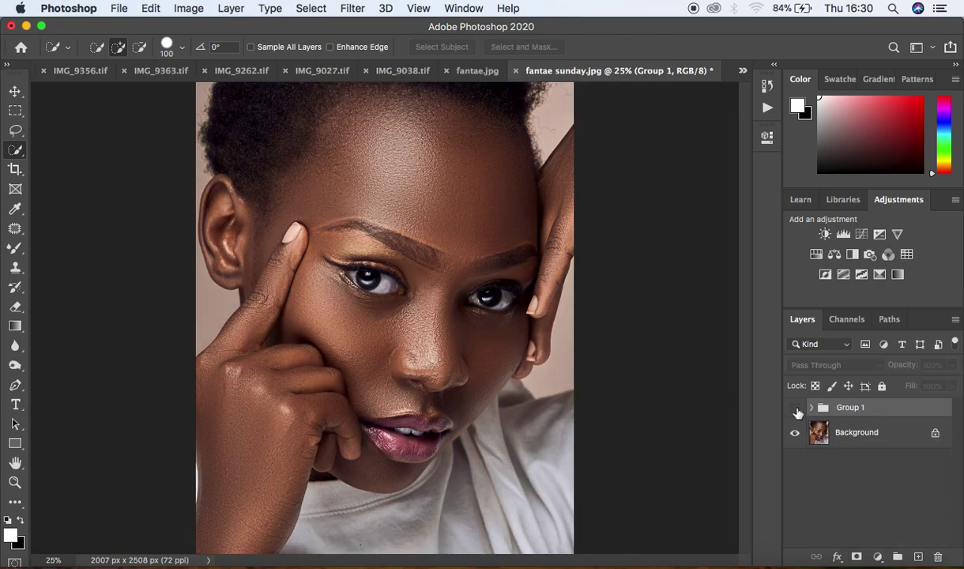
- Add a Color Lookup adjustment layer directly above the Background and load melanin.CUBE from the Desktop as its 3D LUT
left_click(892, 436)
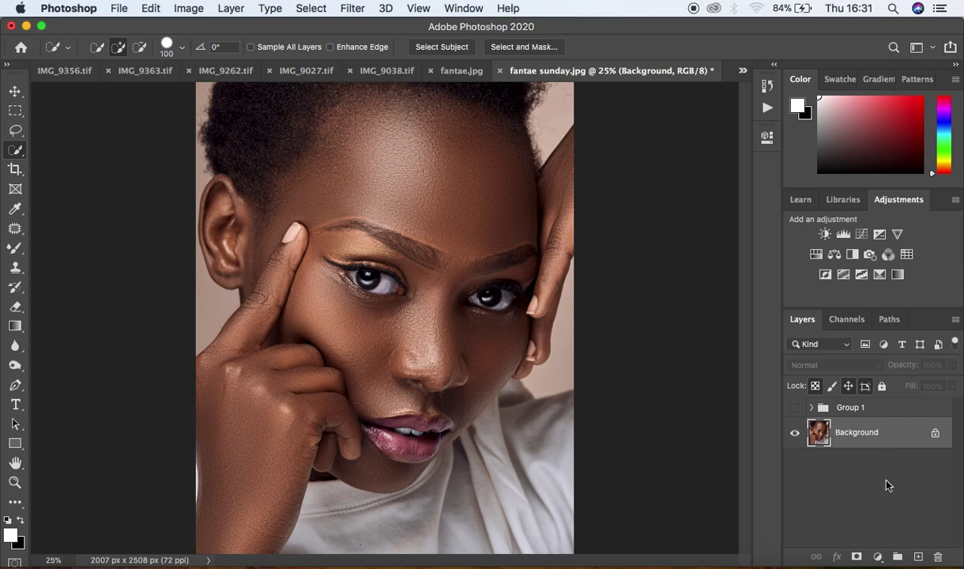
left_click(877, 556)
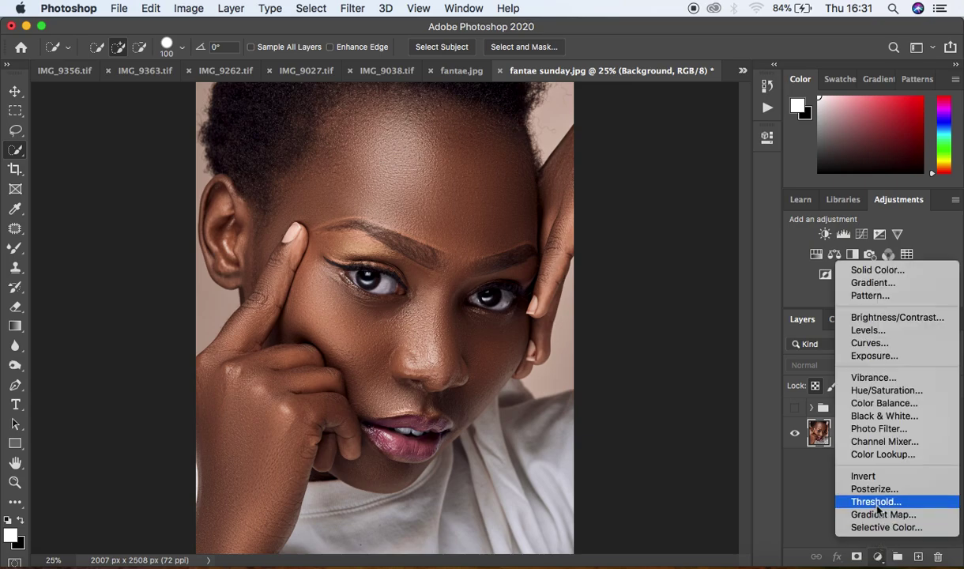
left_click(877, 456)
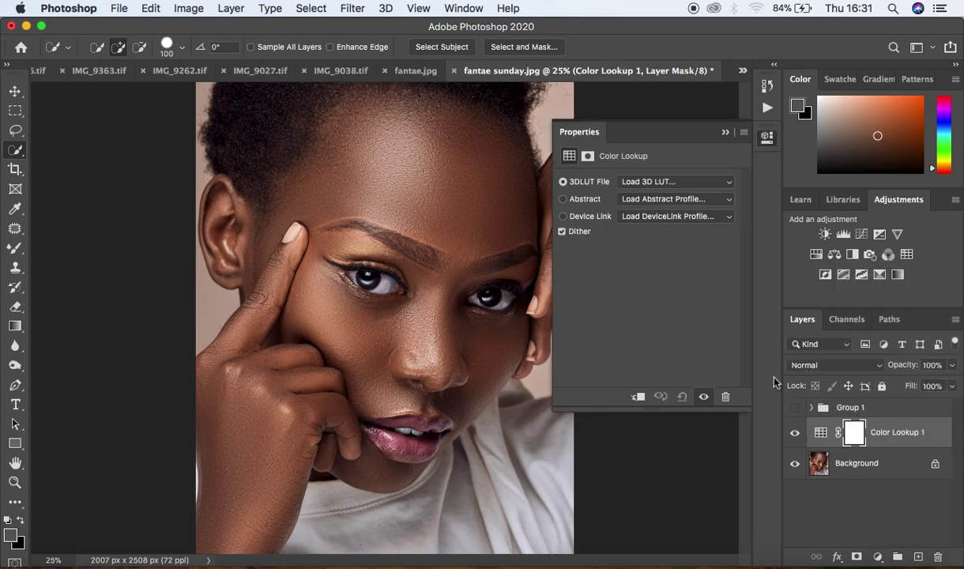
left_click(670, 182)
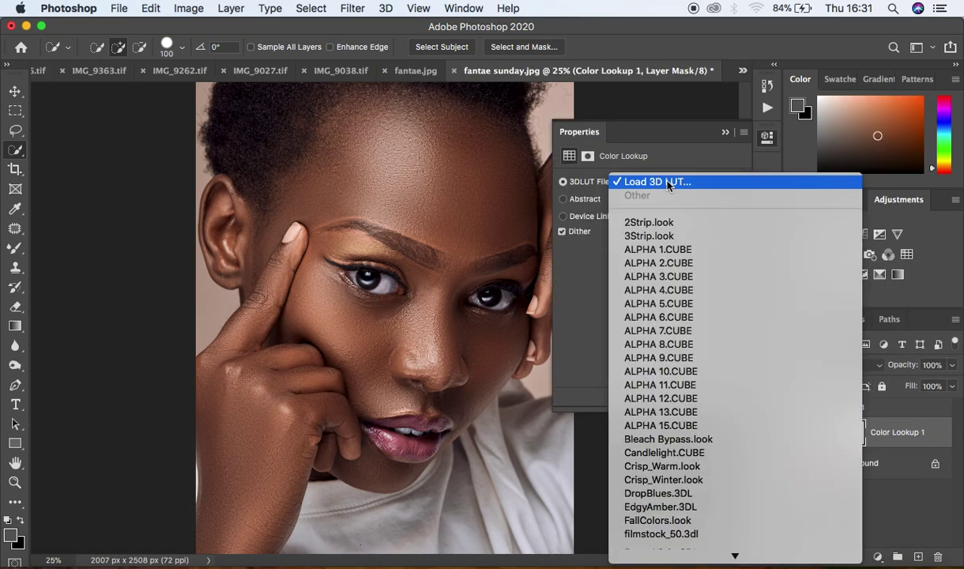
left_click(668, 183)
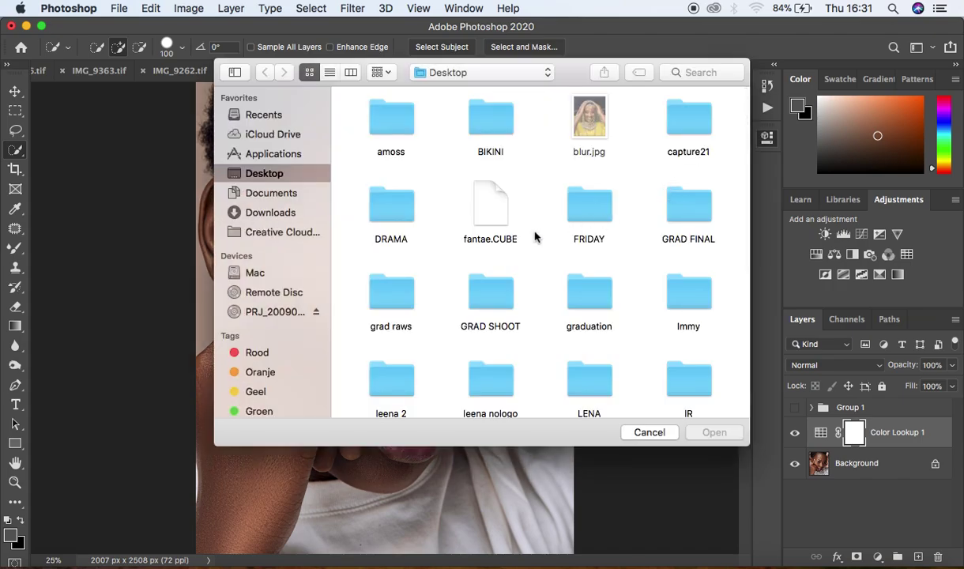
scroll(585, 283, "down", 5)
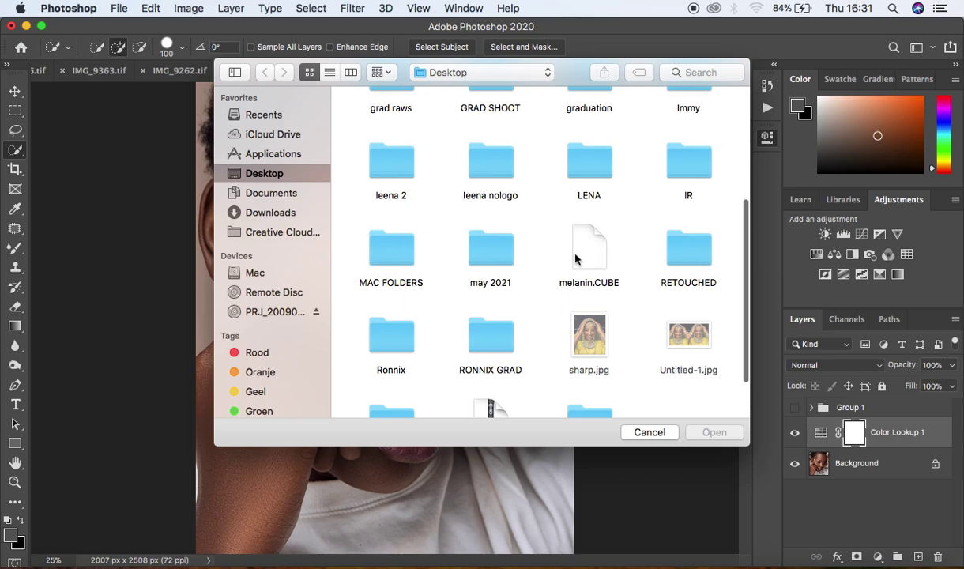
left_click(584, 246)
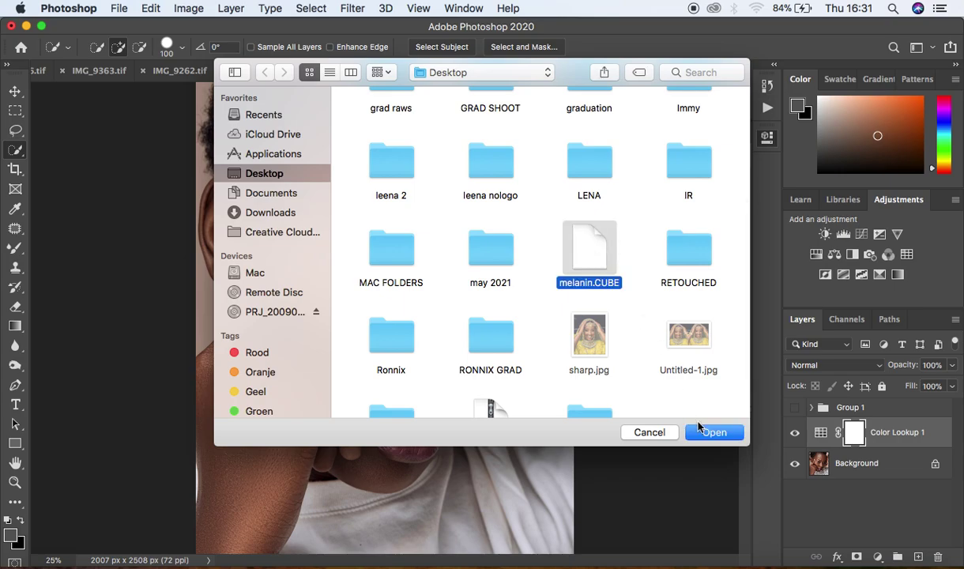
left_click(713, 431)
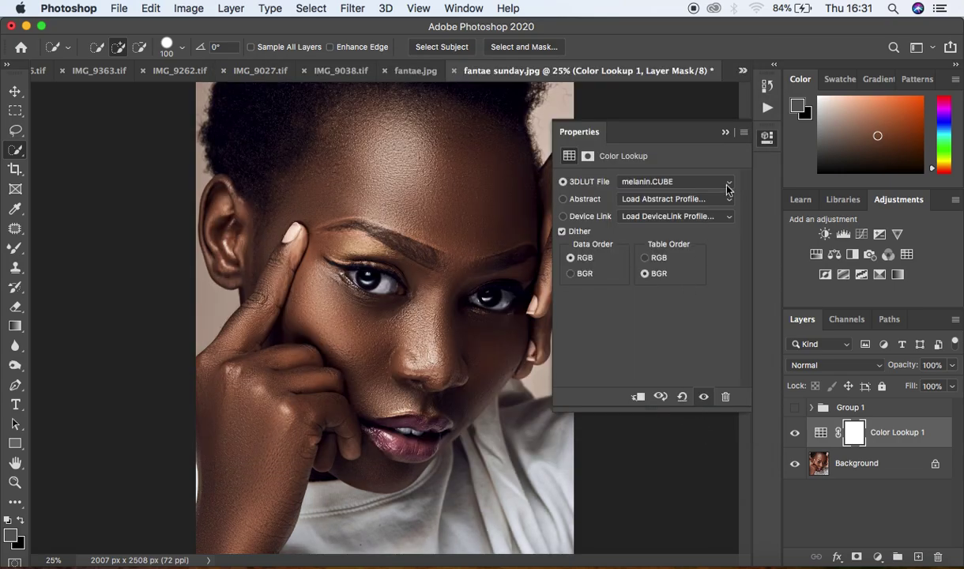
left_click(726, 132)
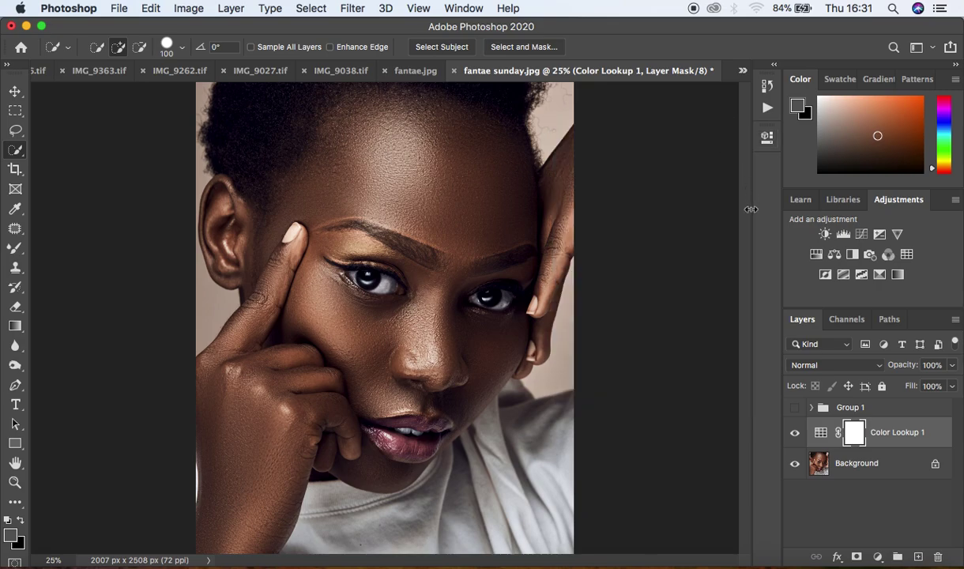
- Compare the Color Lookup layer's effect with the original portrait and with the grouped adjustment layers by toggling their visibility
left_click(795, 434)
left_click(795, 434)
left_click(795, 434)
left_click(795, 433)
left_click(795, 434)
left_click(795, 409)
left_click(795, 409)
left_click(795, 410)
left_click(794, 410)
left_click(795, 409)
left_click(795, 434)
left_click(794, 434)
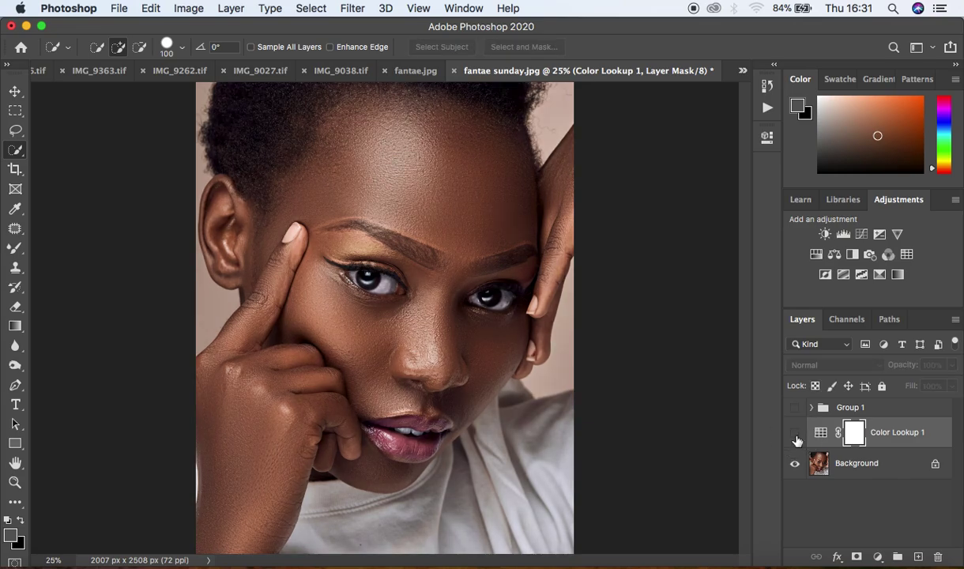
left_click(795, 434)
left_click(795, 434)
left_click(795, 434)
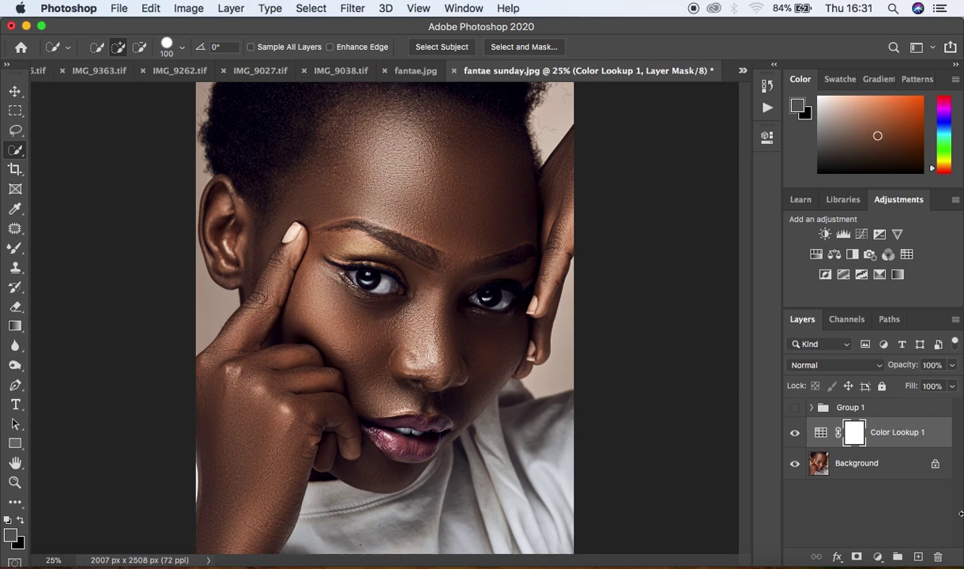
- Lower the Color Lookup layer's opacity to 53% and compare the portrait with and without the layer
left_click(951, 386)
left_click_drag(951, 386, 919, 386)
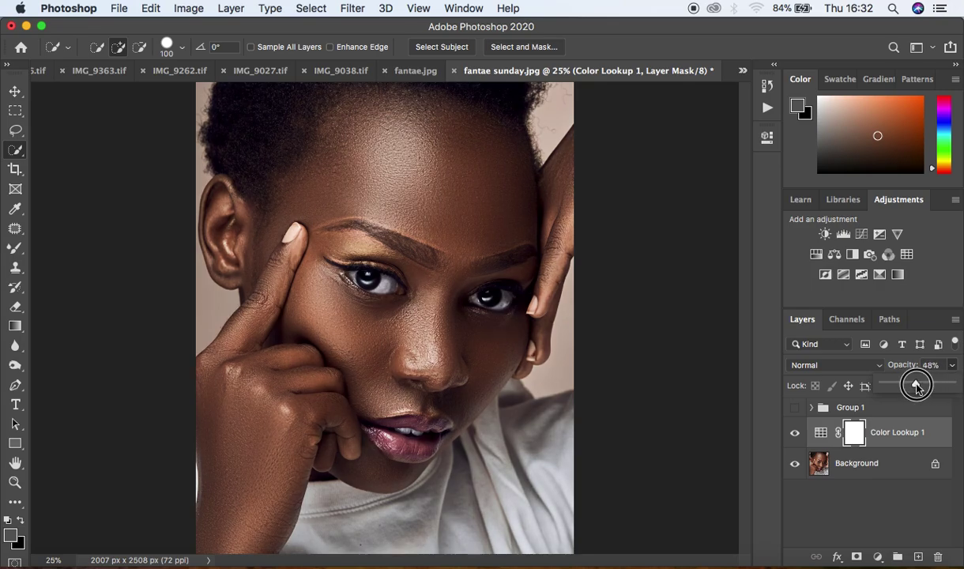
left_click_drag(919, 386, 919, 386)
left_click(795, 432)
left_click(795, 432)
left_click(794, 432)
left_click(795, 432)
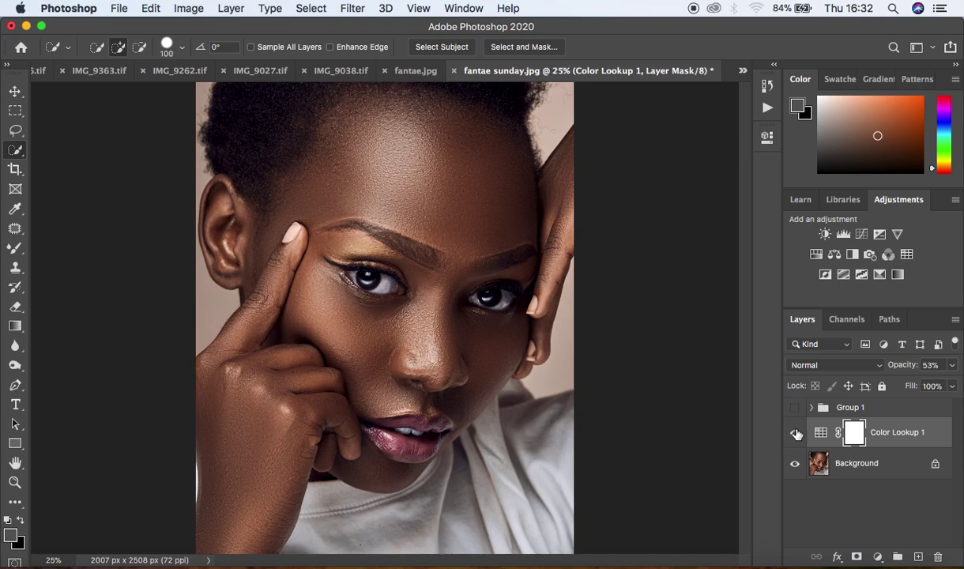